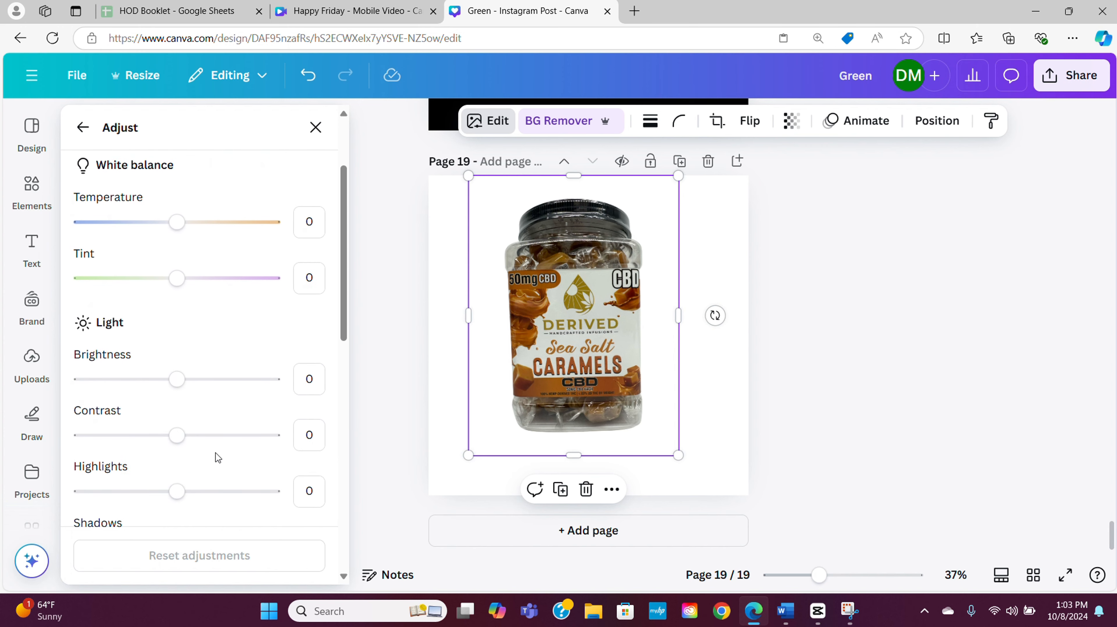
scroll(216, 457, down, 6)
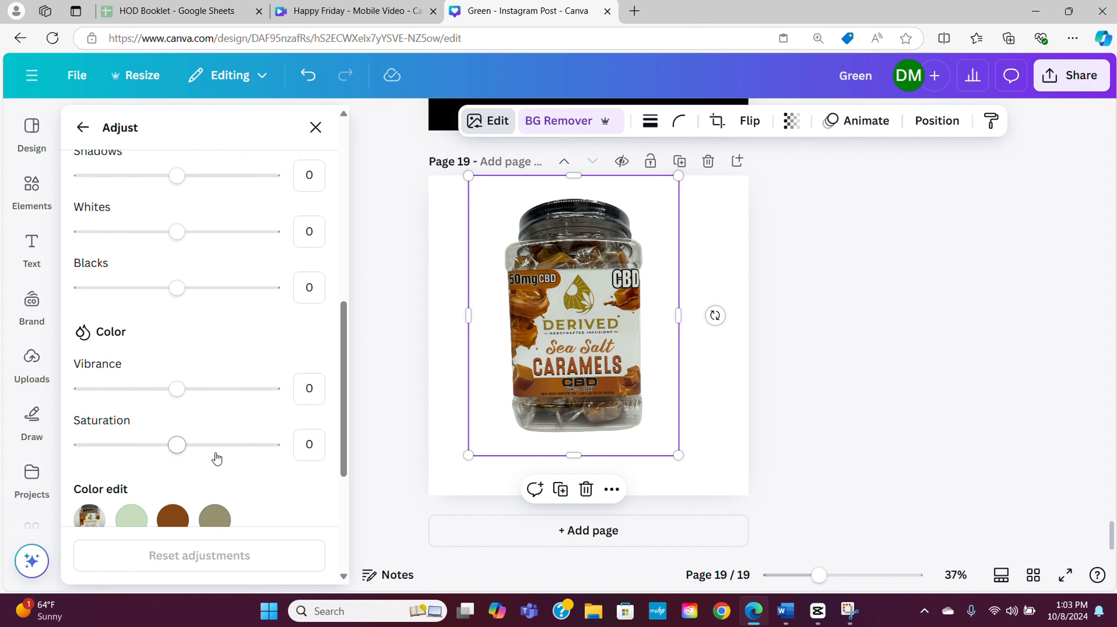
Set the Sea Salt Caramels photo's brightness to 21 and its contrast to 9
scroll(215, 457, up, 7)
scroll(216, 453, up, 1)
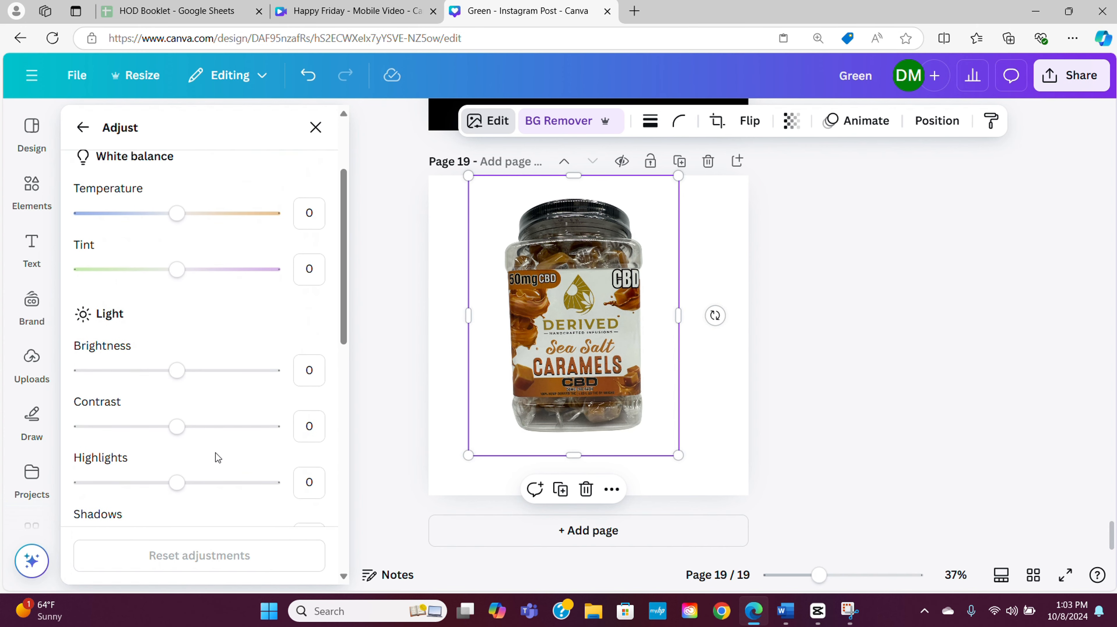
drag(177, 370, 199, 372)
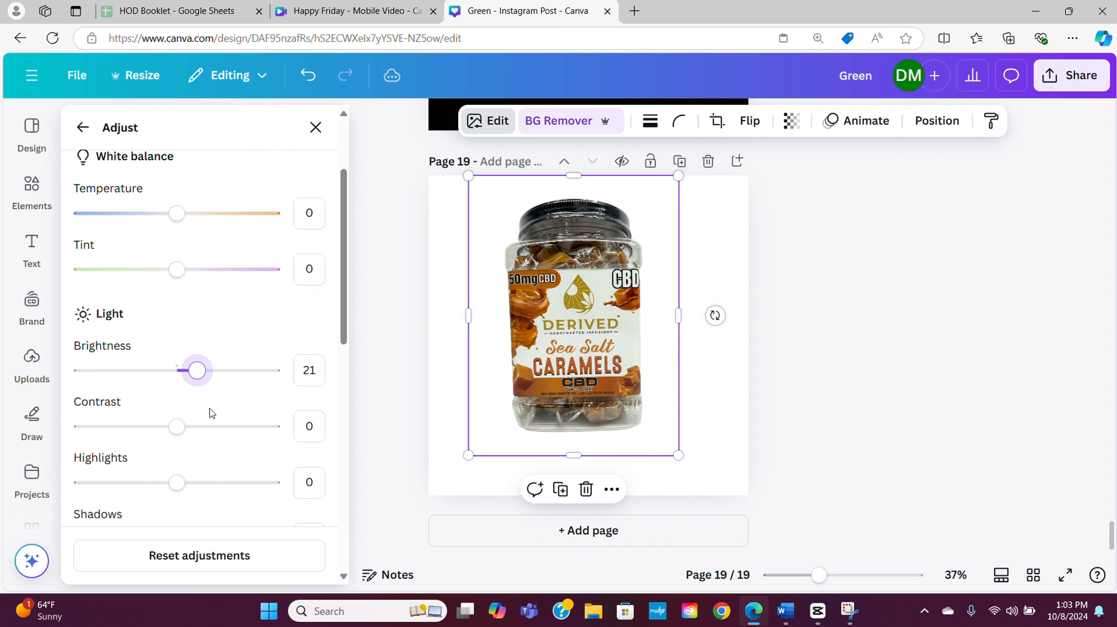
drag(179, 436, 154, 439)
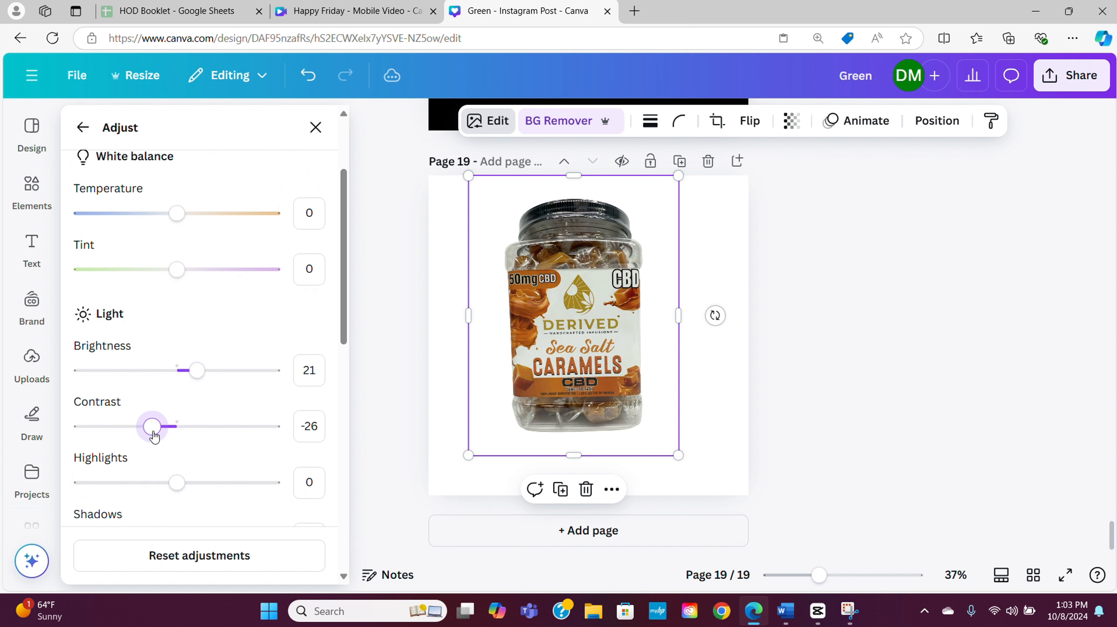
click(187, 437)
Set the Sea Salt Caramels photo's highlights to 41 and raise its shadows
drag(177, 484, 218, 490)
scroll(219, 472, down, 3)
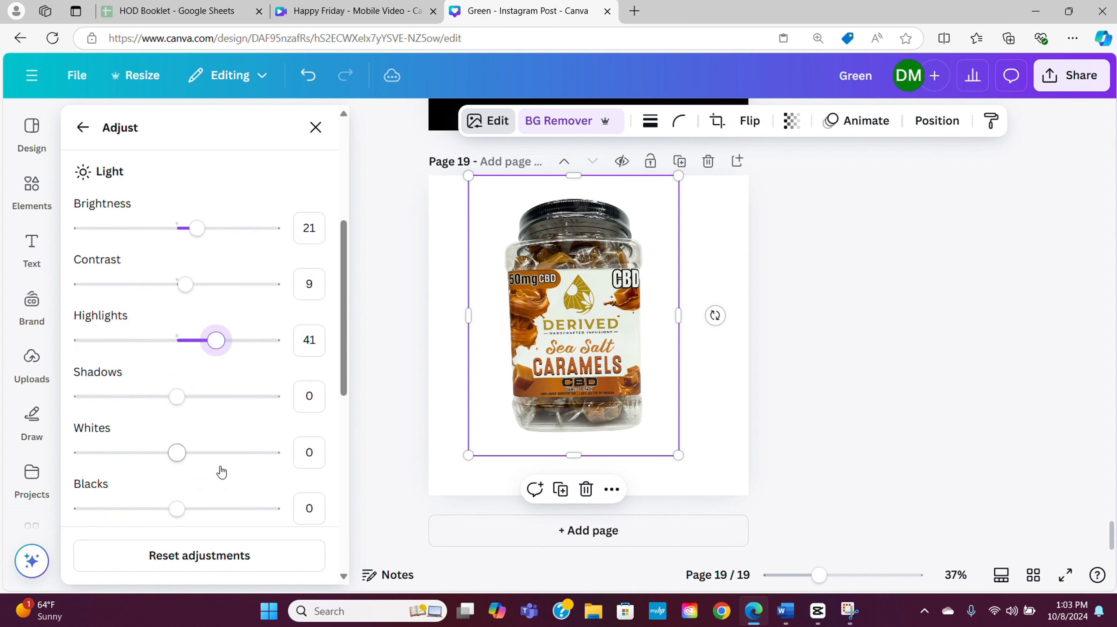
drag(178, 396, 229, 407)
Move the Sea Salt Caramels jar to the page's left edge and enlarge it to the full page height
drag(573, 316, 534, 316)
drag(639, 455, 669, 496)
Add the uploaded Coffee Caramels jar photo to page 19 and remove its background
click(32, 364)
scroll(189, 473, down, 20)
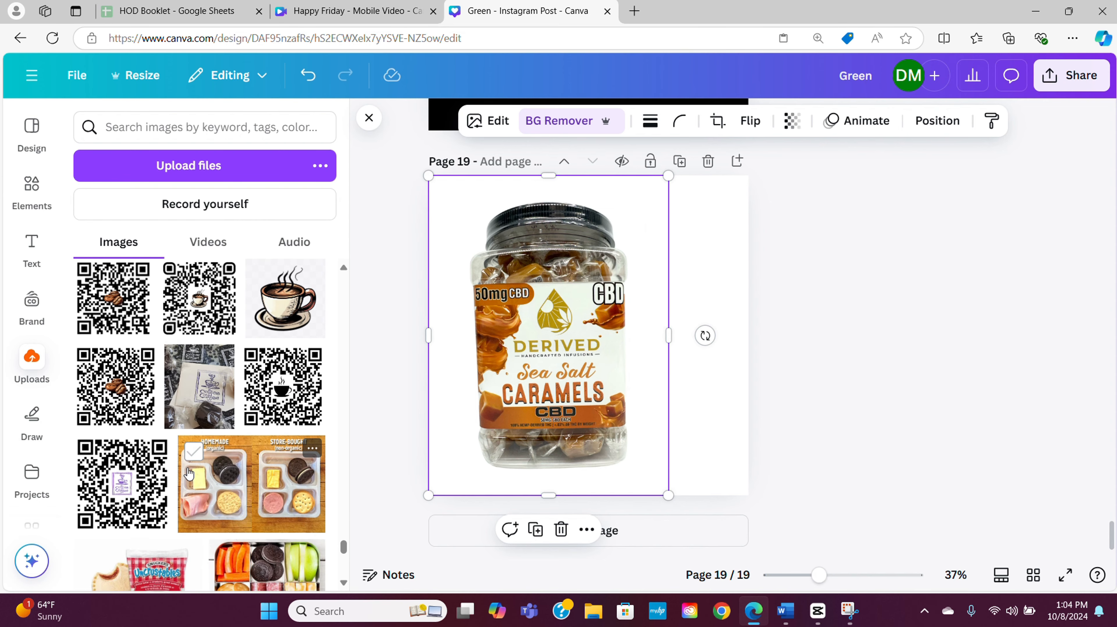
scroll(188, 473, down, 15)
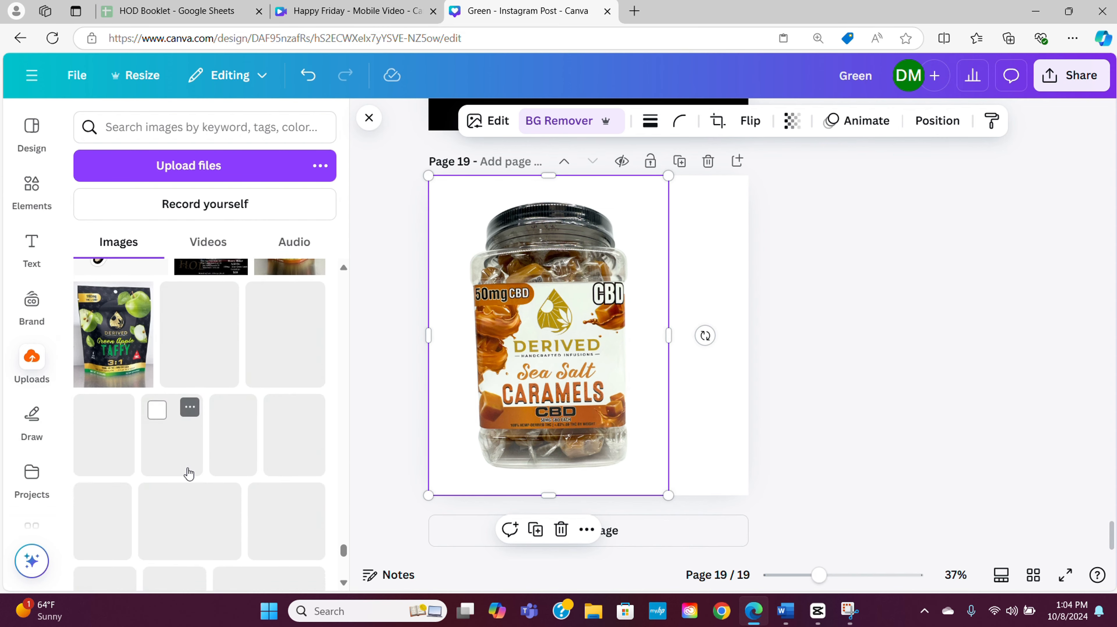
scroll(188, 473, down, 15)
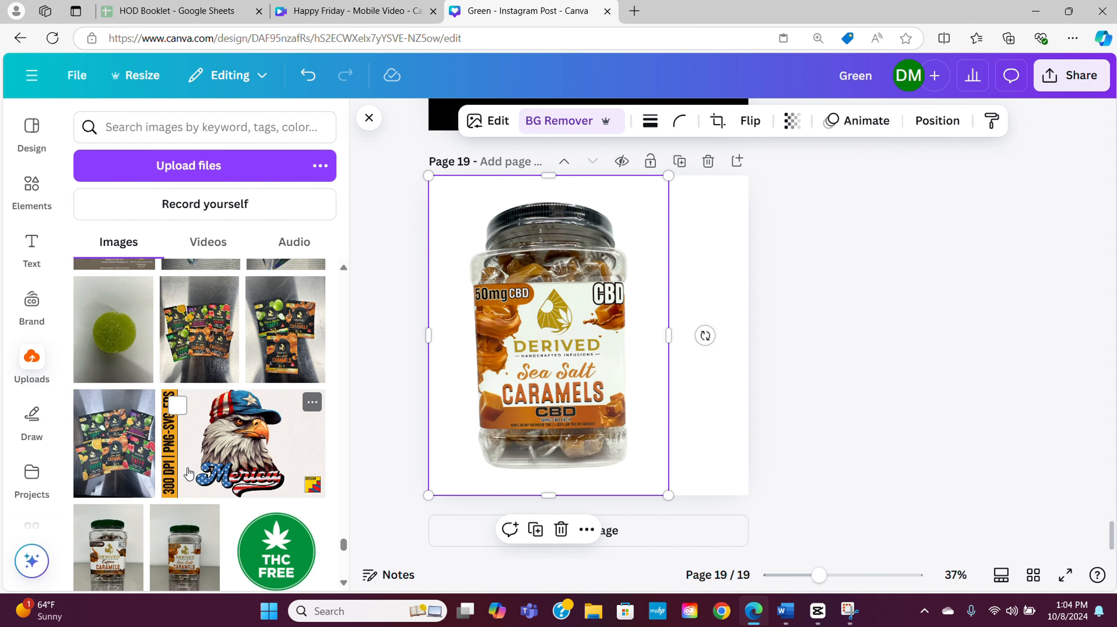
scroll(189, 474, down, 15)
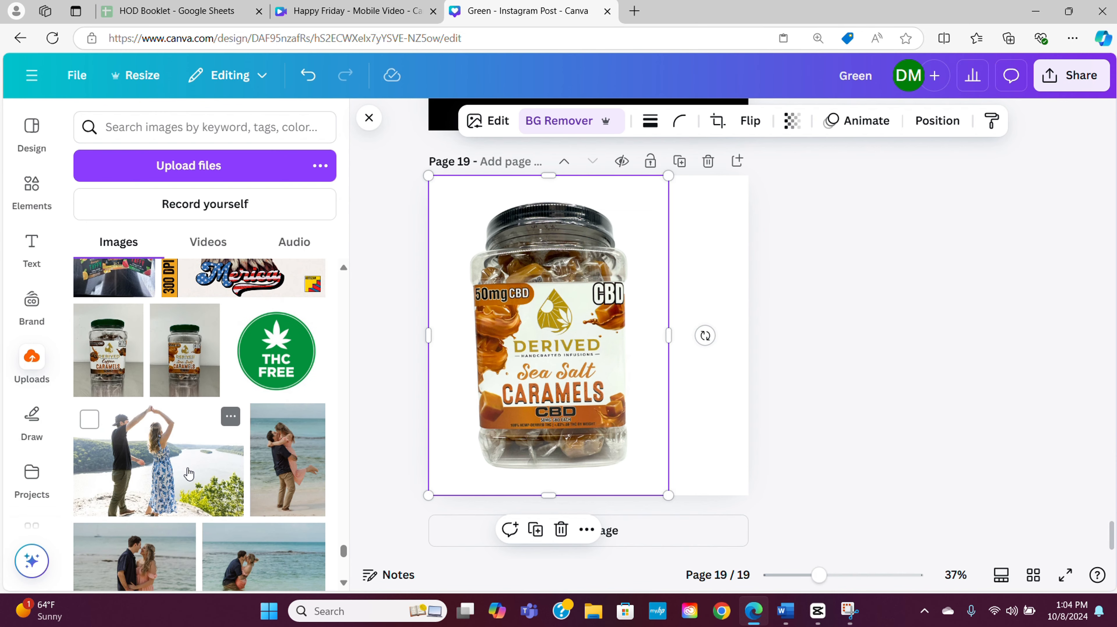
click(109, 357)
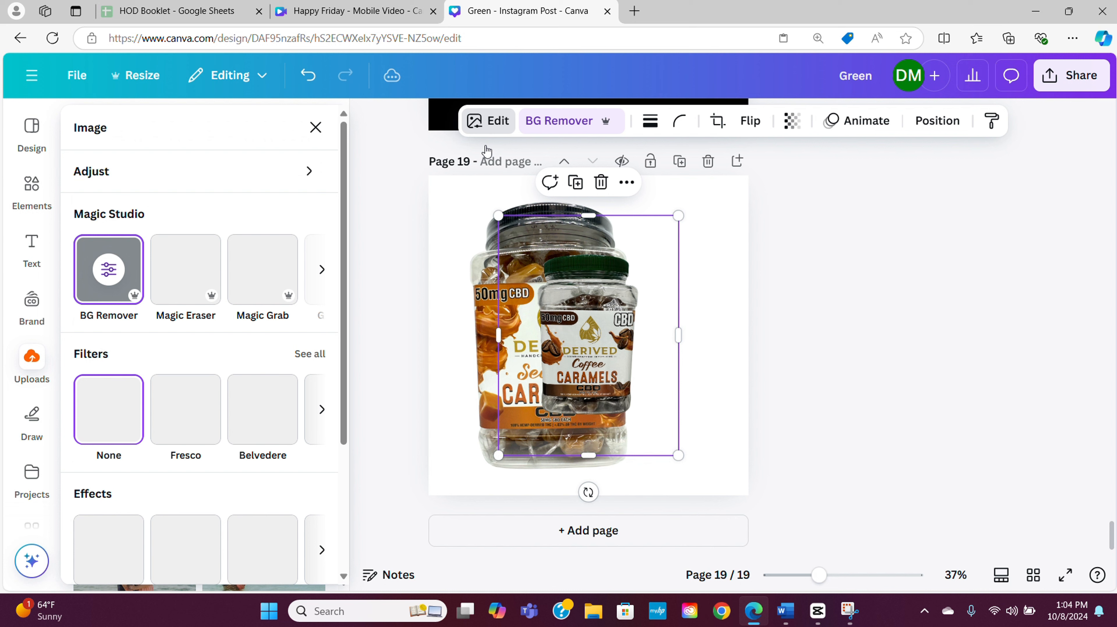
Set the Coffee Caramels photo's brightness to 18
click(231, 180)
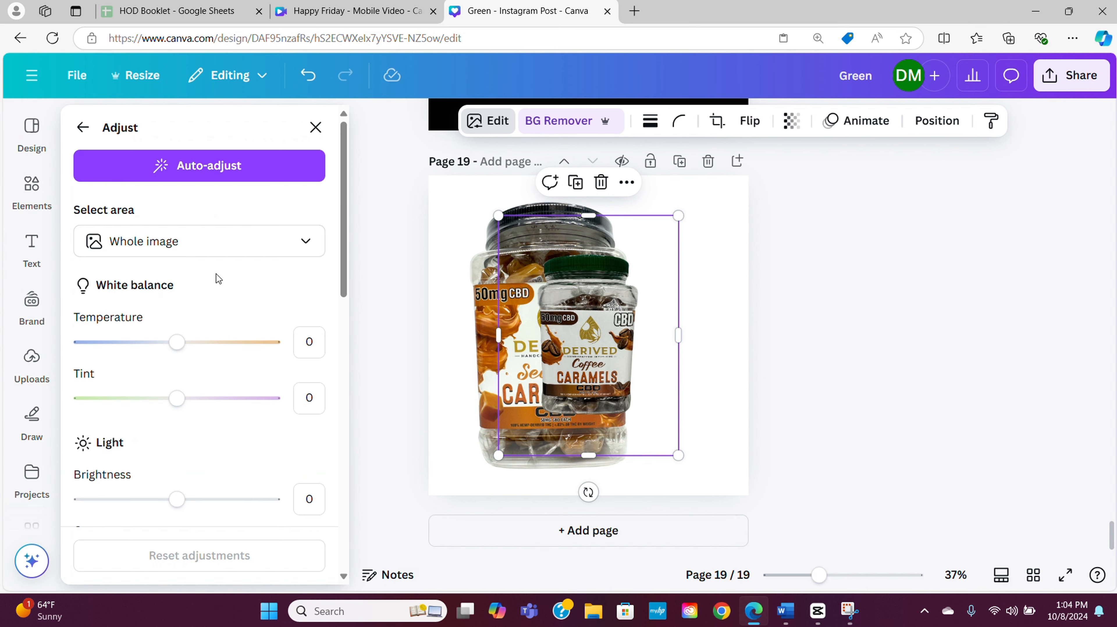
mouse_move(177, 500)
mouse_down()
mouse_move(208, 505)
mouse_move(195, 505)
mouse_up()
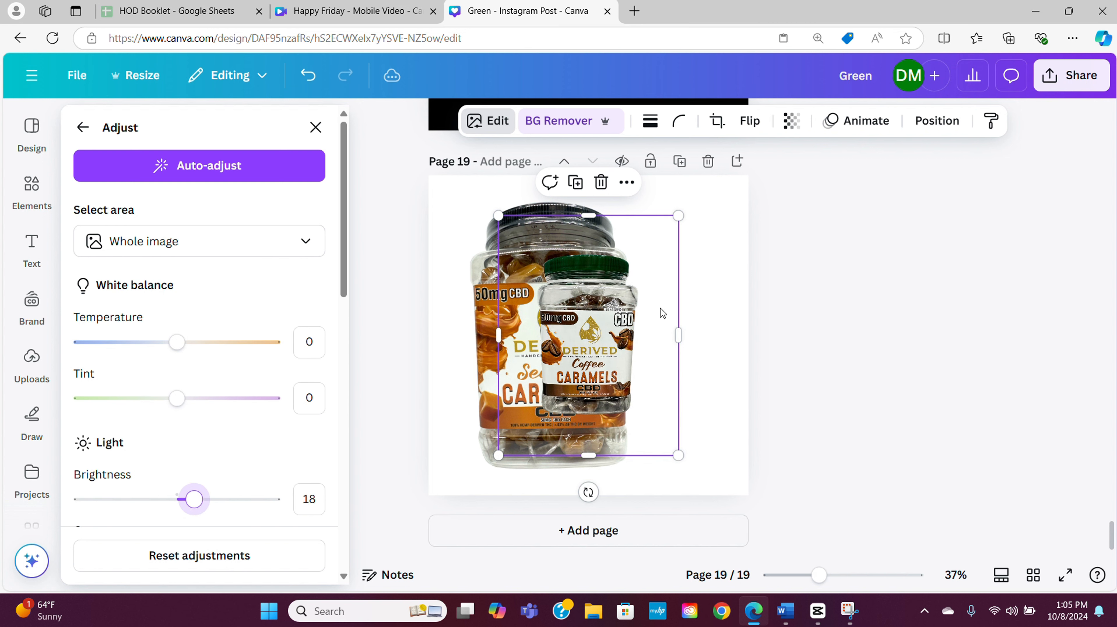
Enlarge the Coffee Caramels jar to about 1115 × 1486 px on the page's right half and shift the Sea Salt jar left
drag(679, 216, 979, 132)
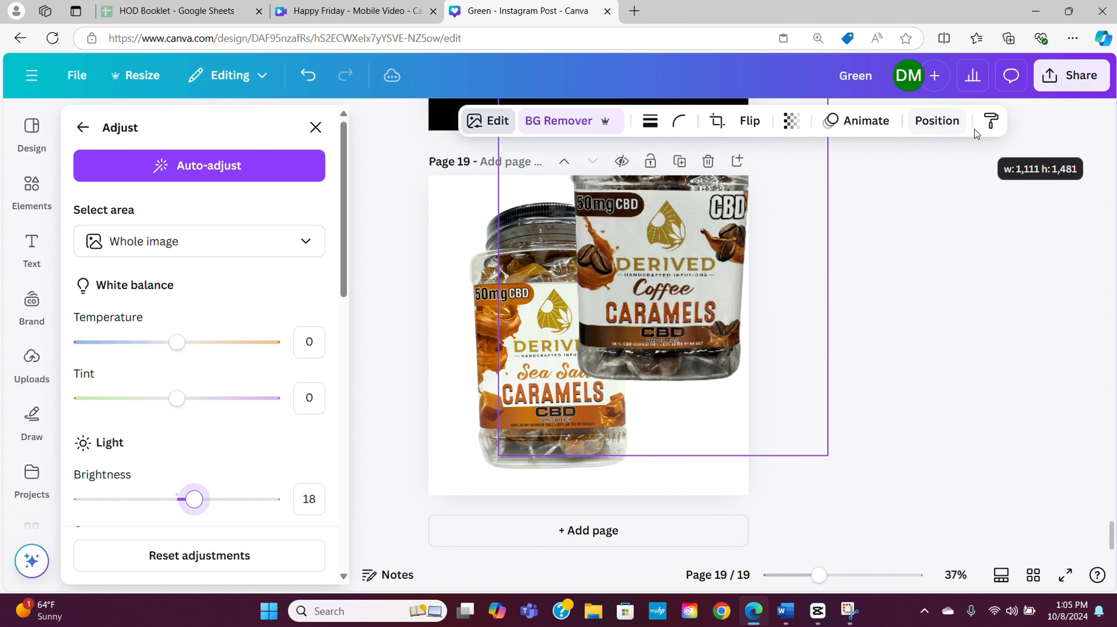
drag(522, 318, 521, 350)
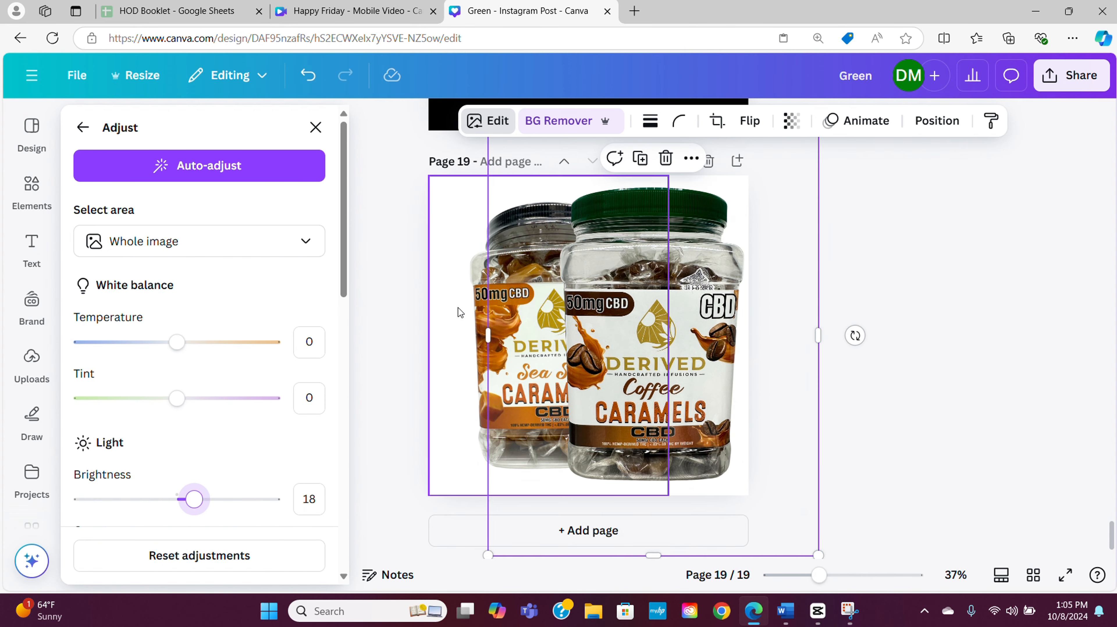
drag(458, 312, 418, 312)
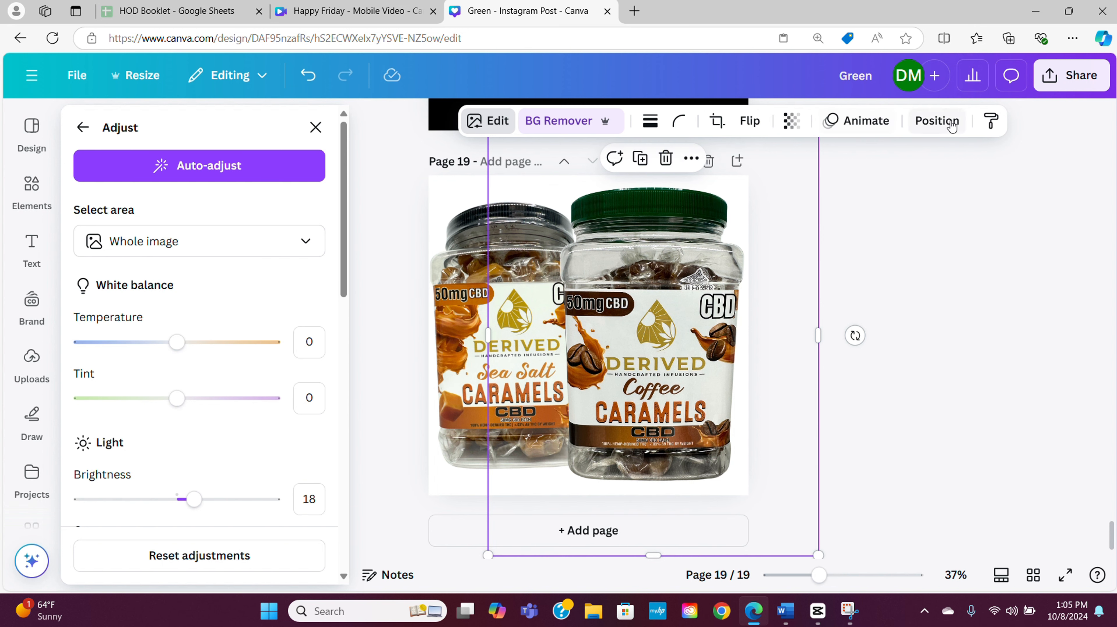
Send the Coffee Caramels jar behind the Sea Salt jar and shrink it to about 977 × 1303 px near the page's right edge
click(957, 132)
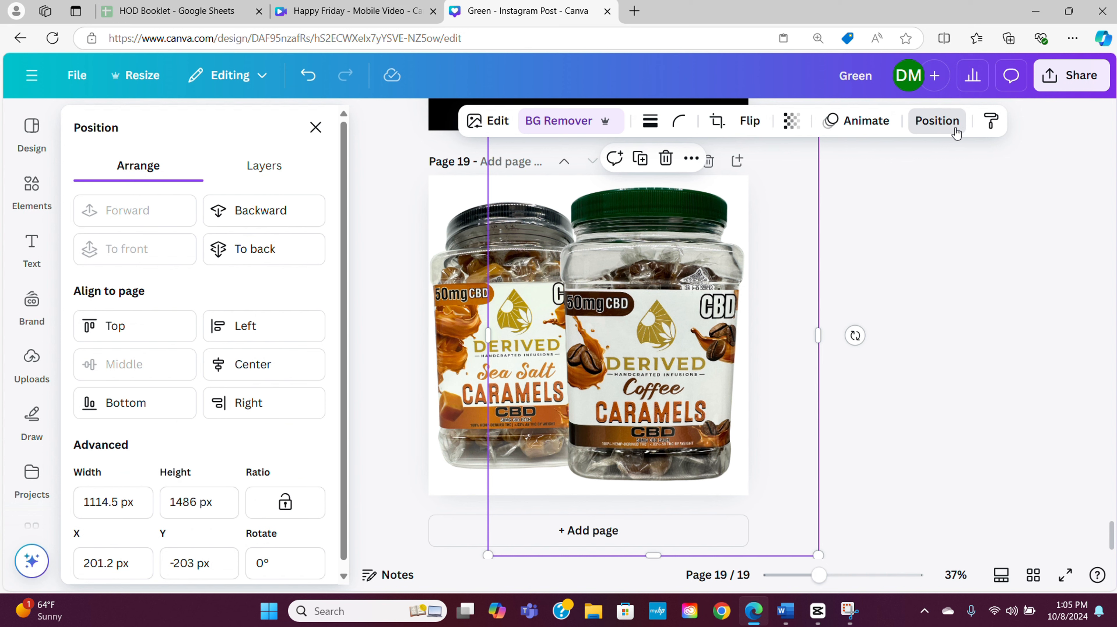
click(247, 210)
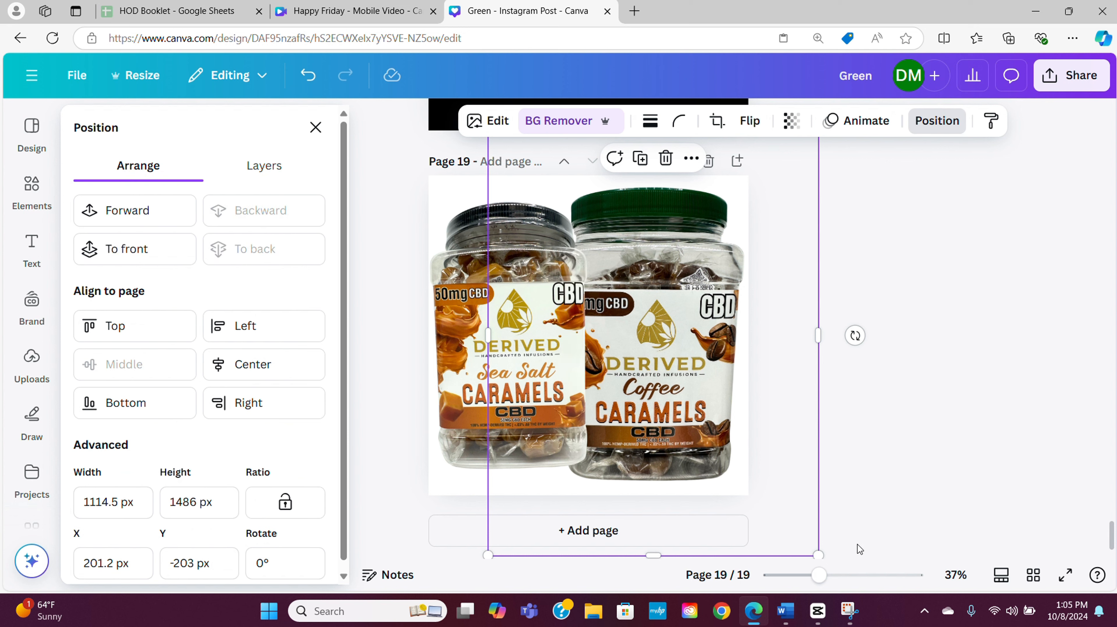
drag(817, 556, 801, 533)
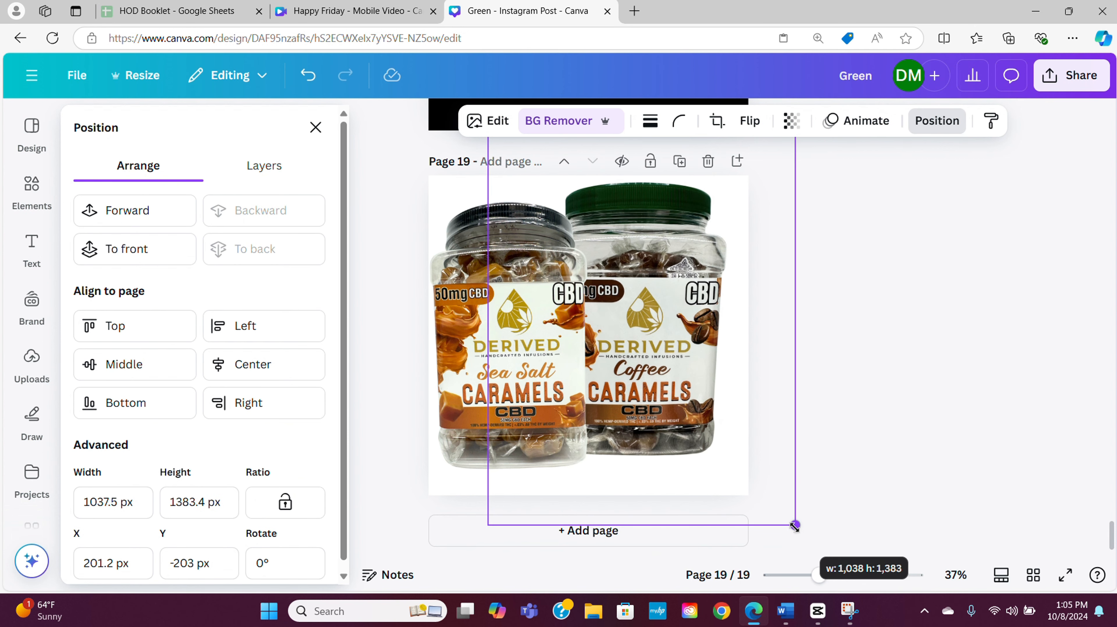
drag(772, 427, 775, 429)
drag(803, 532, 785, 509)
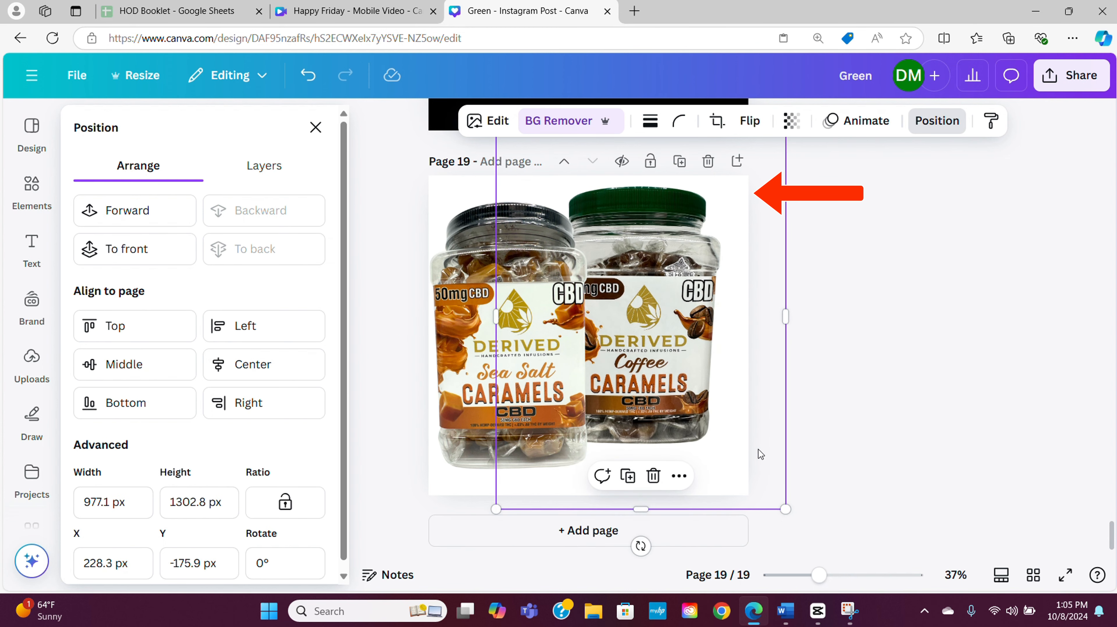
drag(755, 435, 775, 452)
Enlarge the Sea Salt Caramels jar slightly and reposition it so that it overlaps the Coffee Caramels jar
click(623, 487)
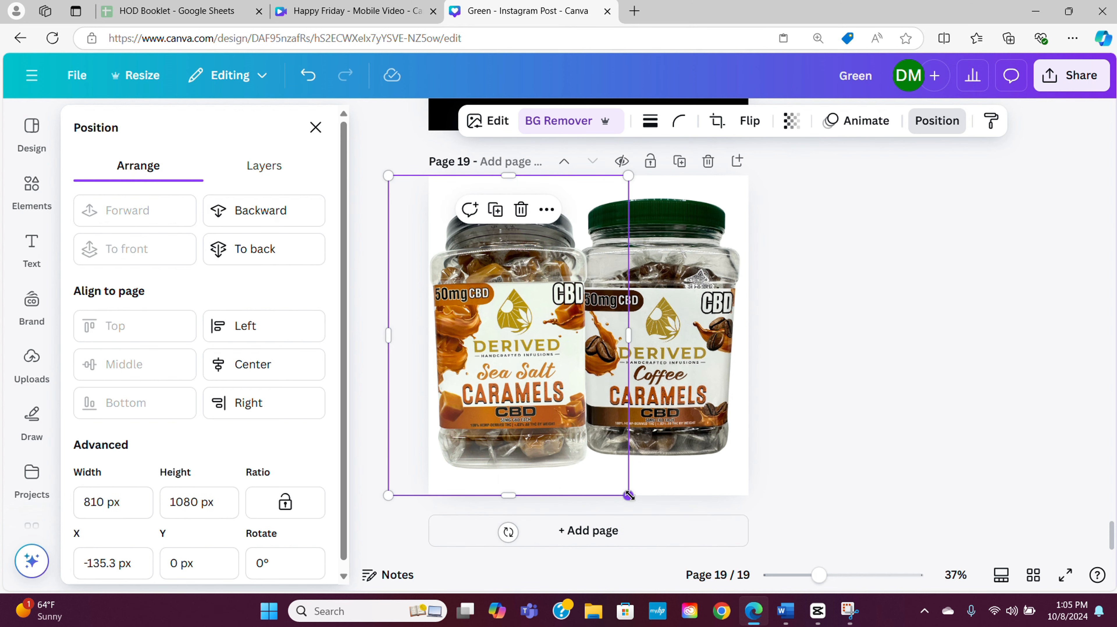
drag(629, 492, 652, 506)
mouse_move(621, 451)
mouse_down()
mouse_move(620, 427)
mouse_move(634, 438)
mouse_up()
click(858, 313)
Download the jar design as a PNG
click(1072, 76)
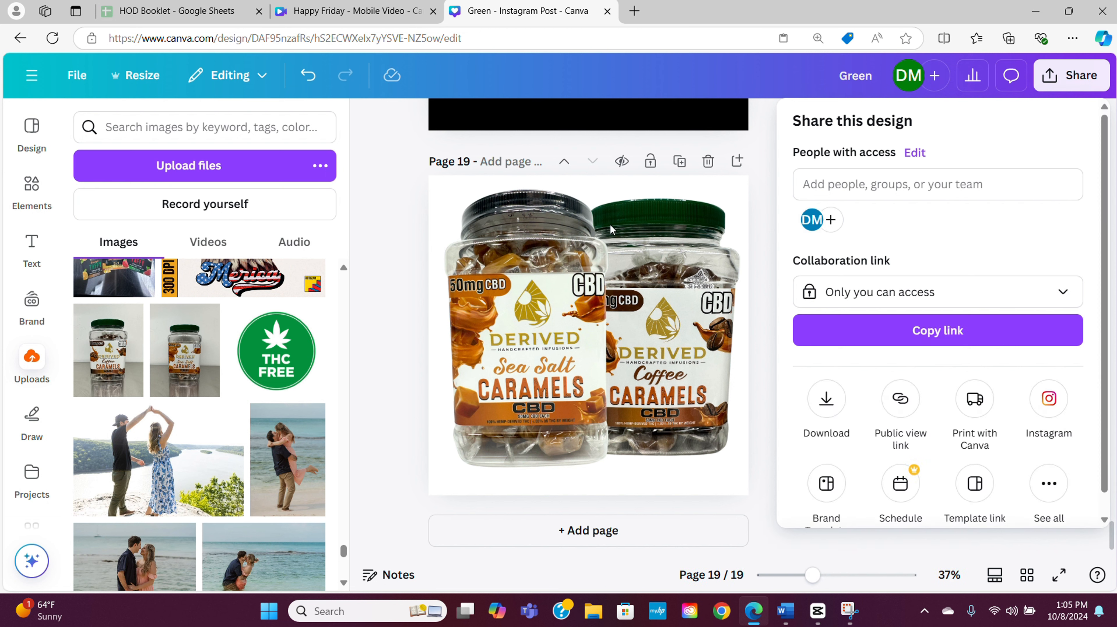
click(824, 402)
click(962, 500)
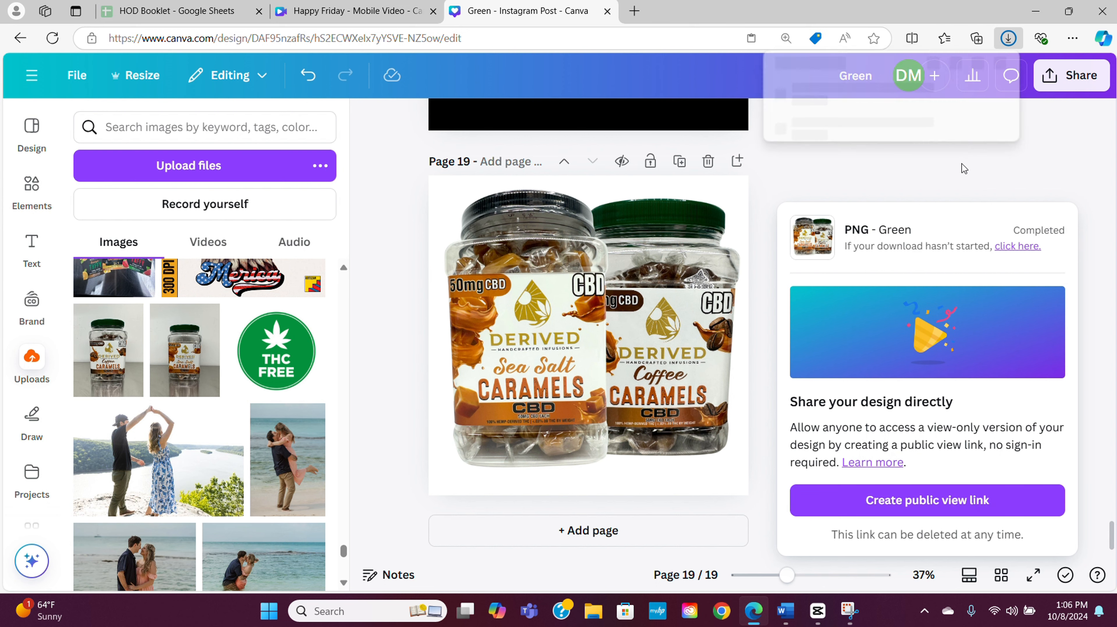
Switch to CapCut and pick the Green (27) image from the Downloads folder for import into the project's media
click(817, 611)
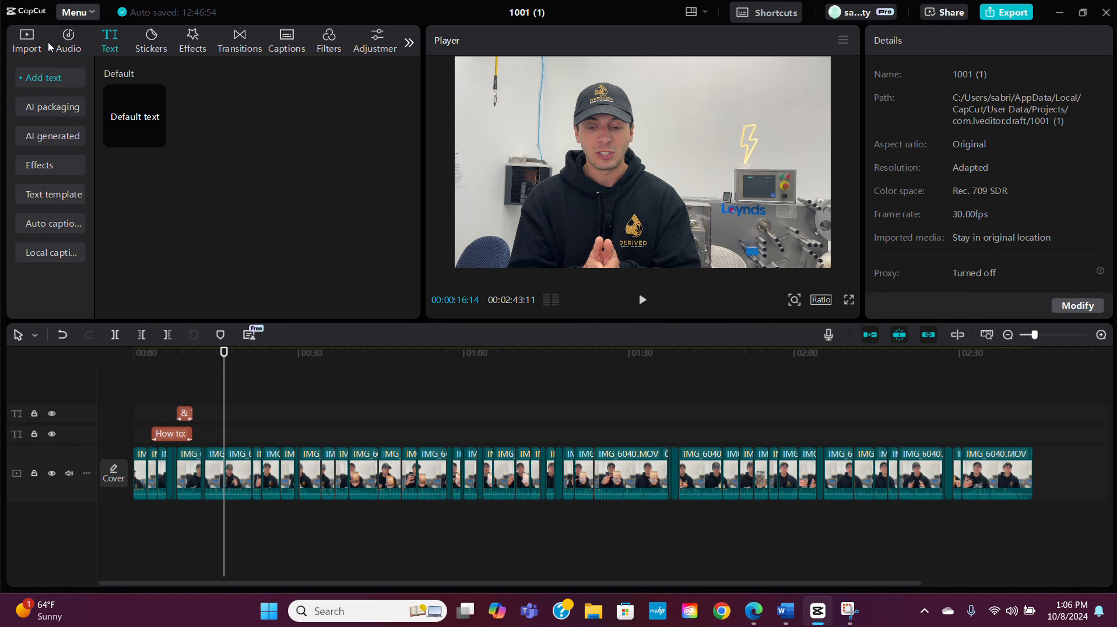
click(33, 44)
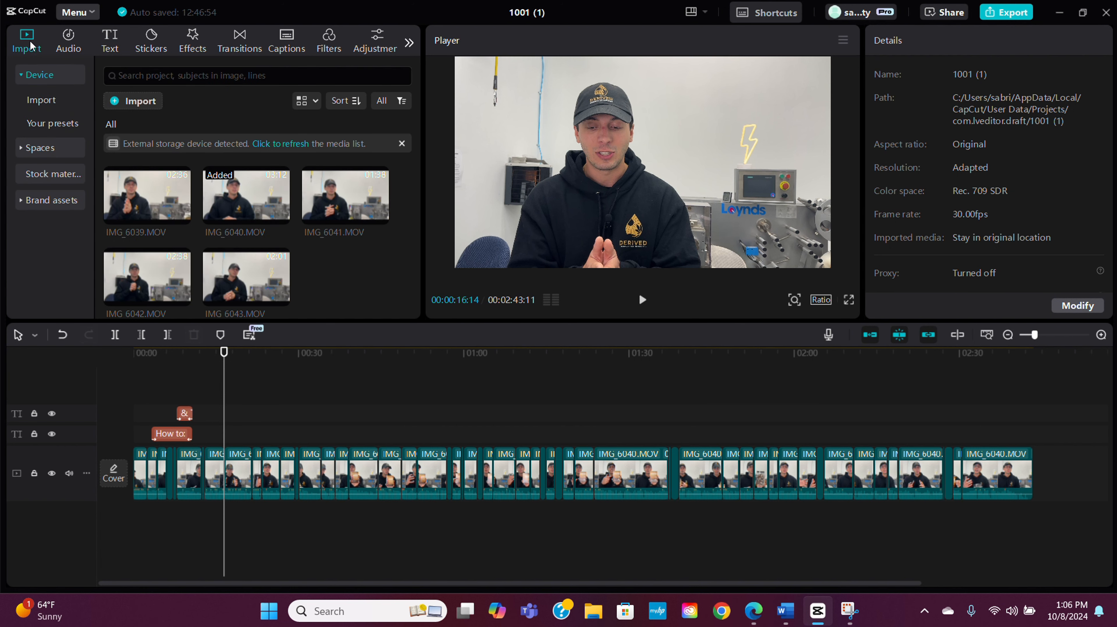
click(137, 107)
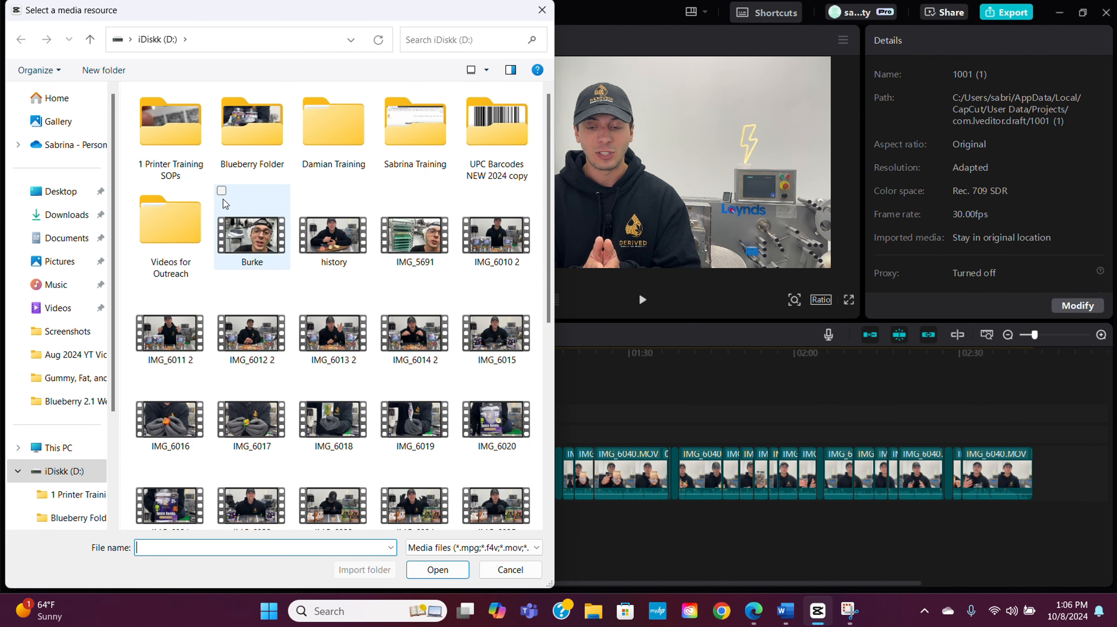
click(60, 220)
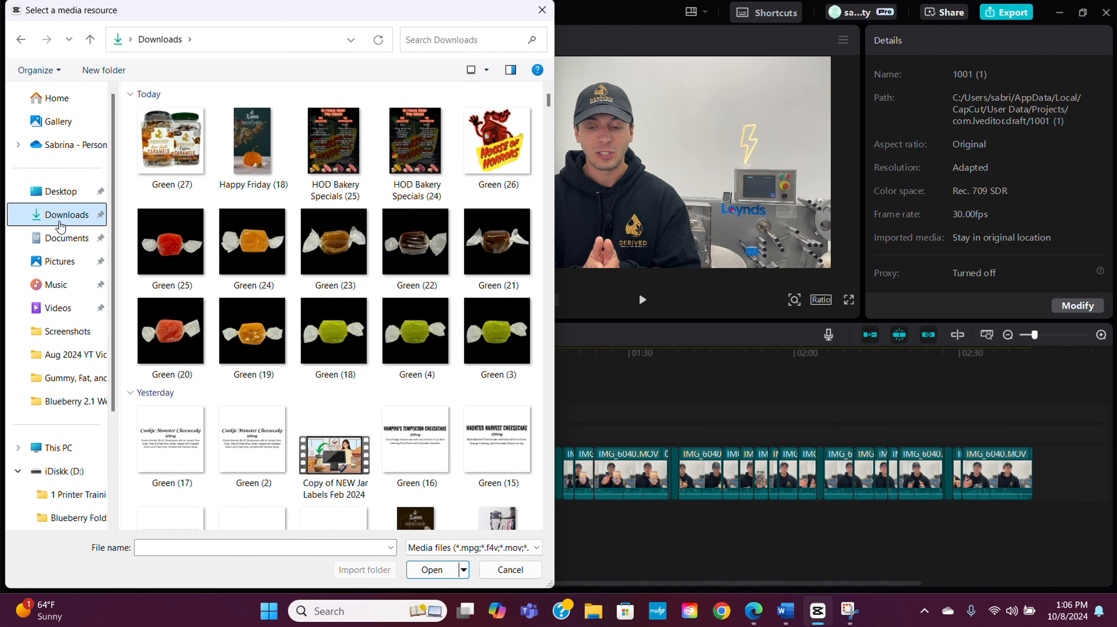
click(171, 151)
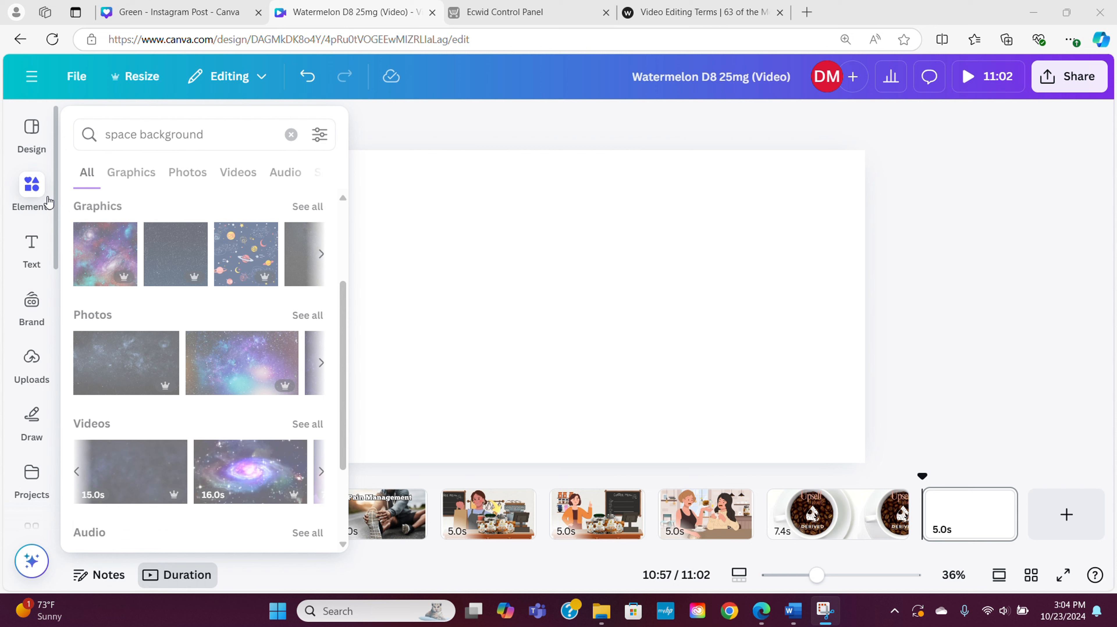
click(31, 250)
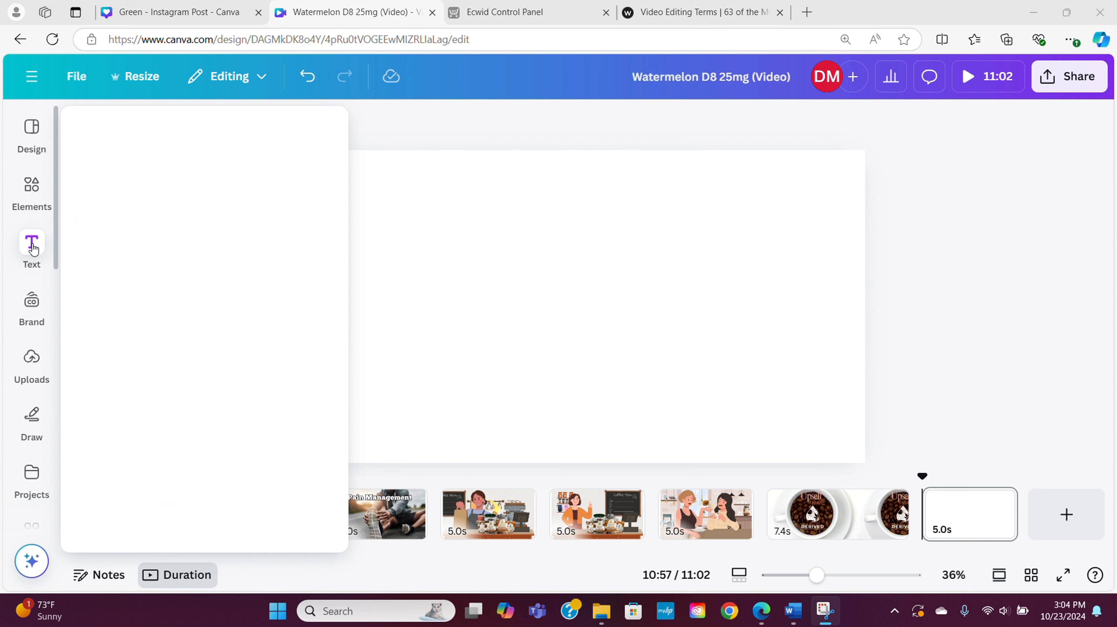
click(31, 301)
click(31, 356)
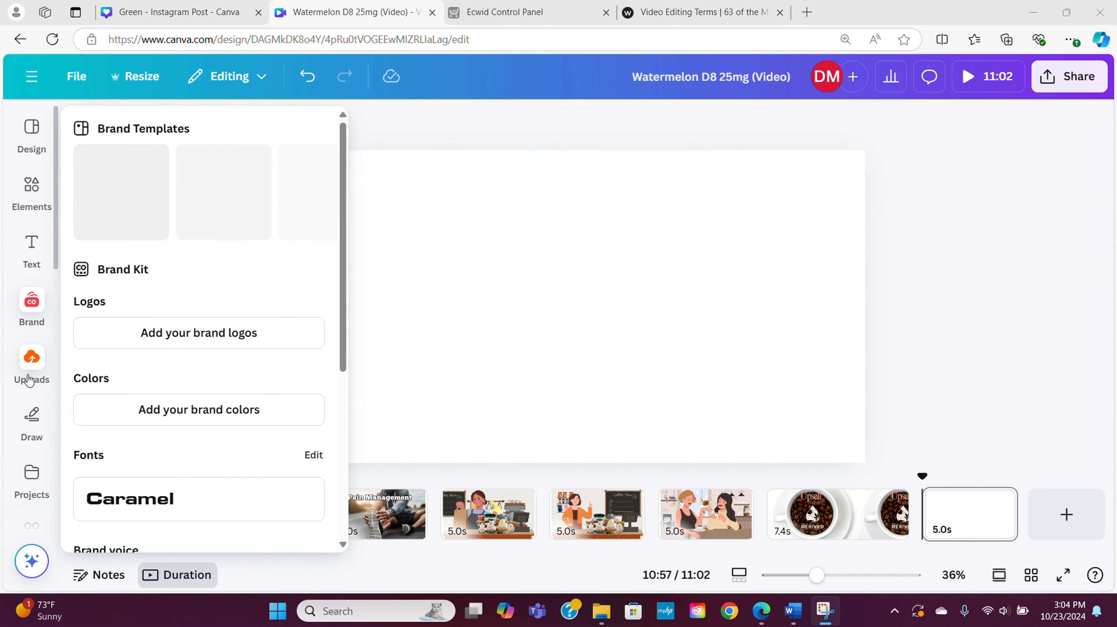
click(32, 417)
click(37, 378)
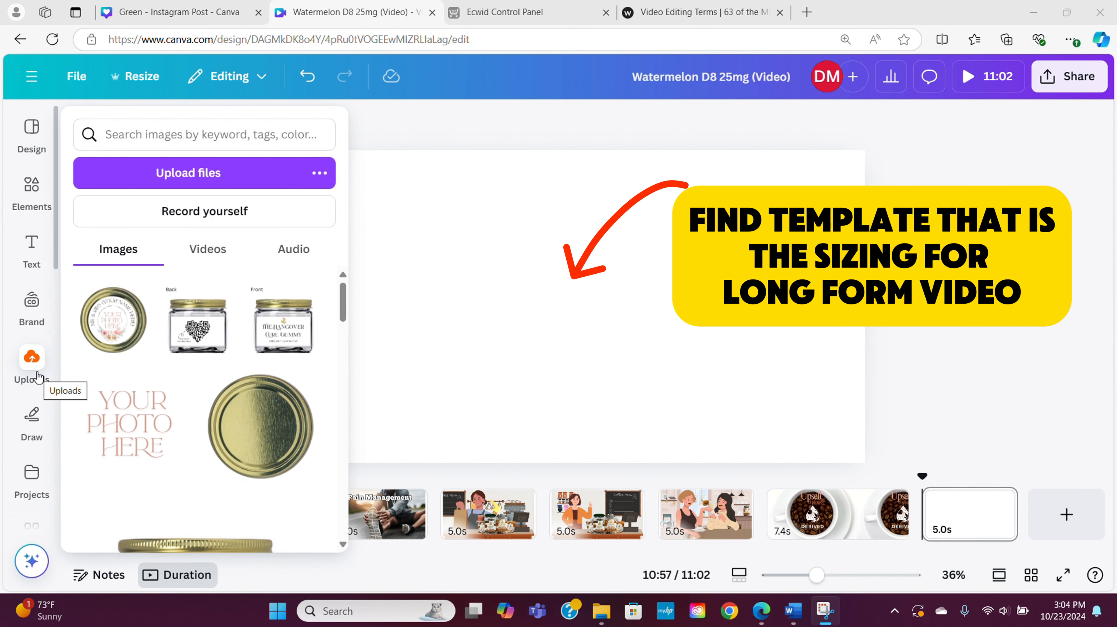
click(11, 239)
Add the recently used purple galaxy video to the blank page and extend it to the page's top-left corner
click(31, 194)
click(130, 259)
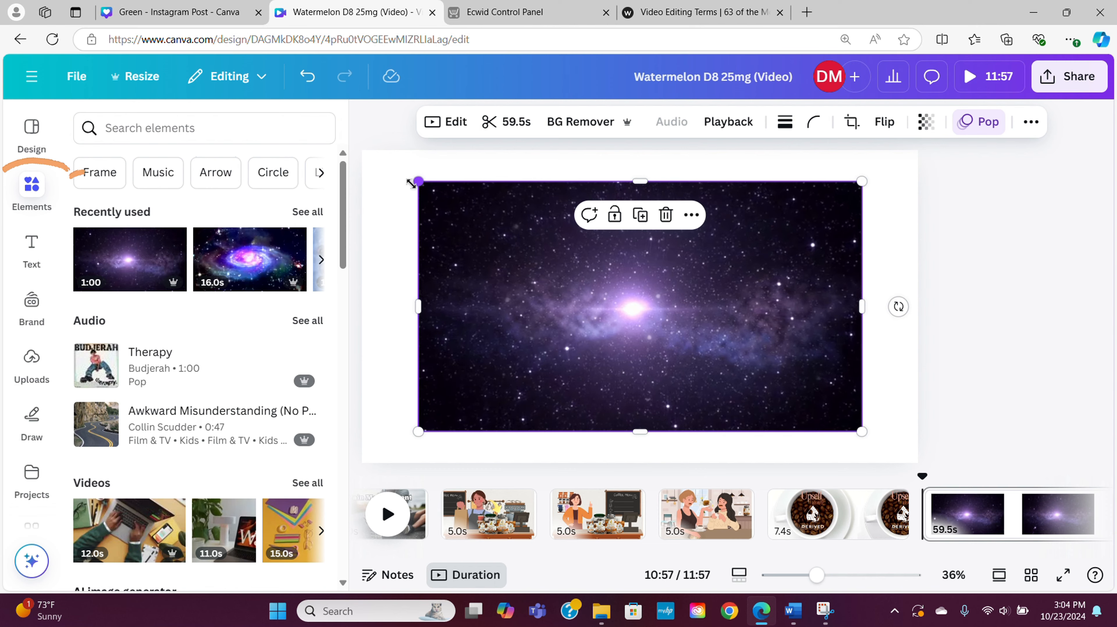
drag(416, 181, 362, 150)
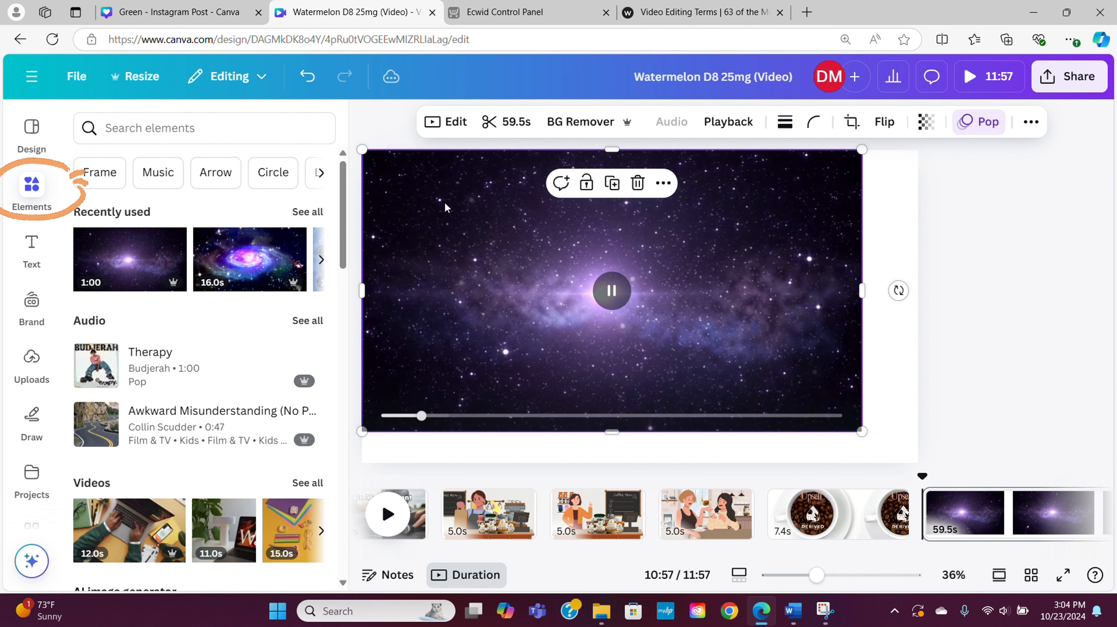
Extend the galaxy video to the page's bottom-right corner so it fills the page, and pause its playback
click(31, 188)
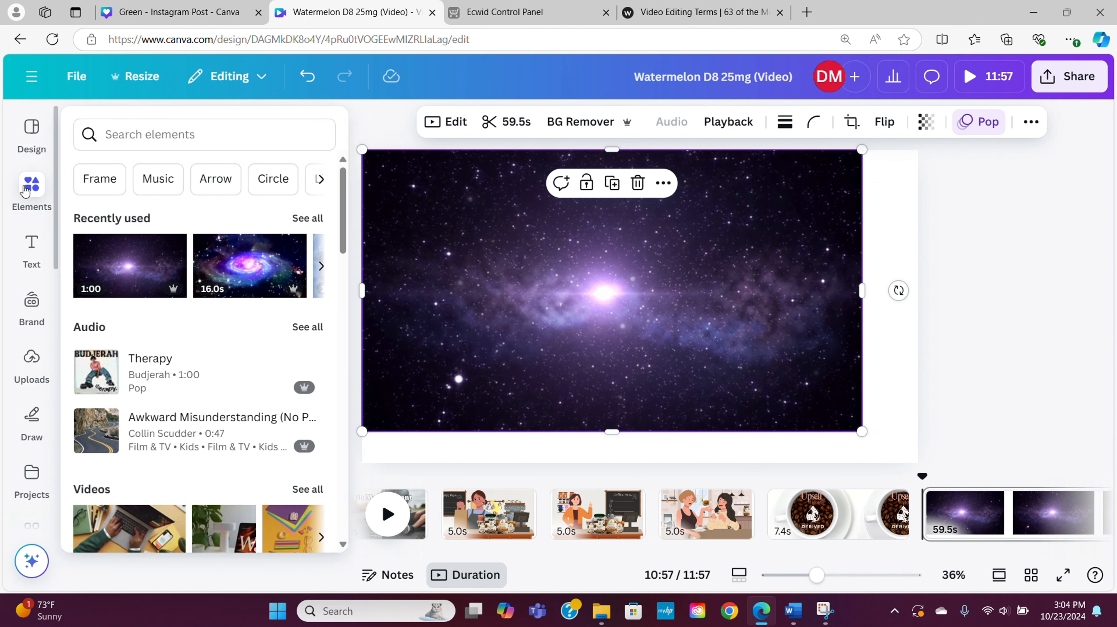
drag(809, 431, 864, 462)
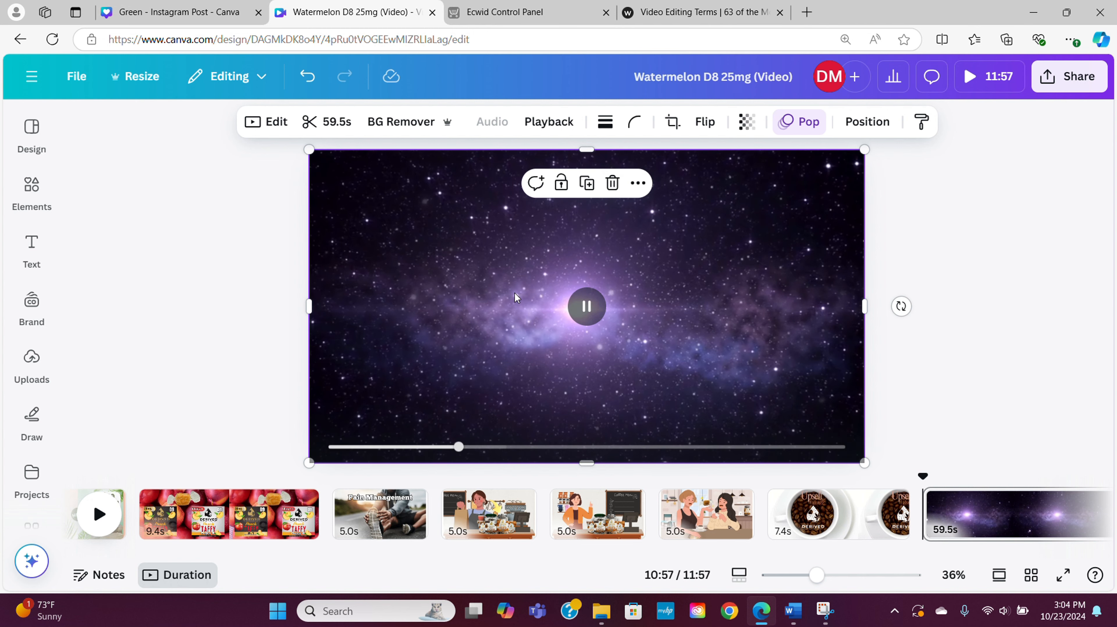
click(595, 306)
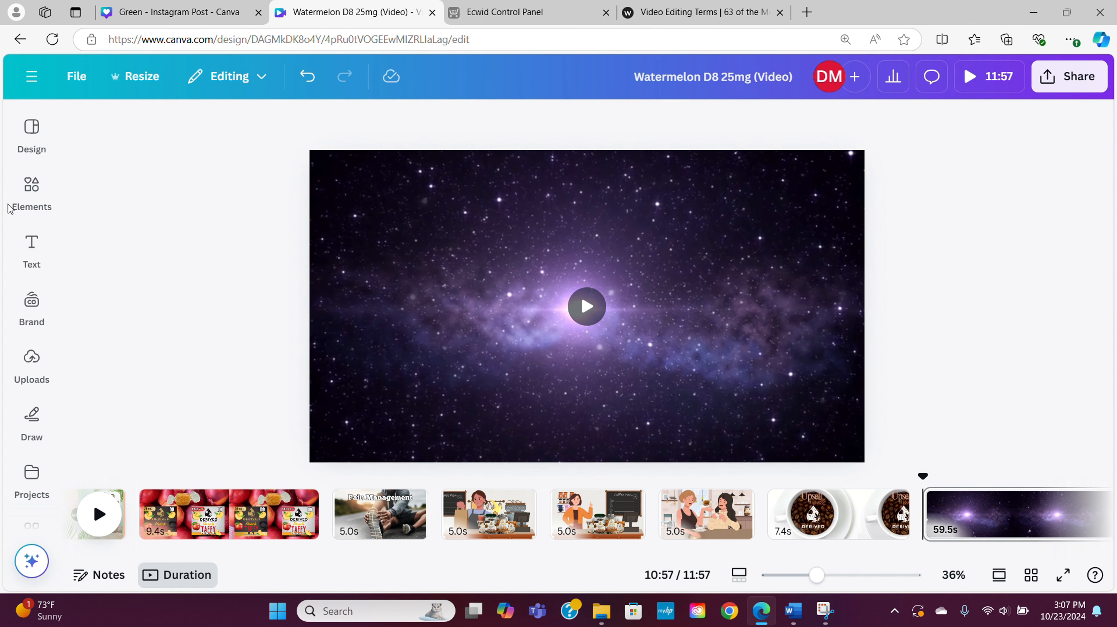
Add the uploaded photo of red cubes covered in rainbow candy to the galaxy page
click(32, 363)
drag(348, 321, 339, 440)
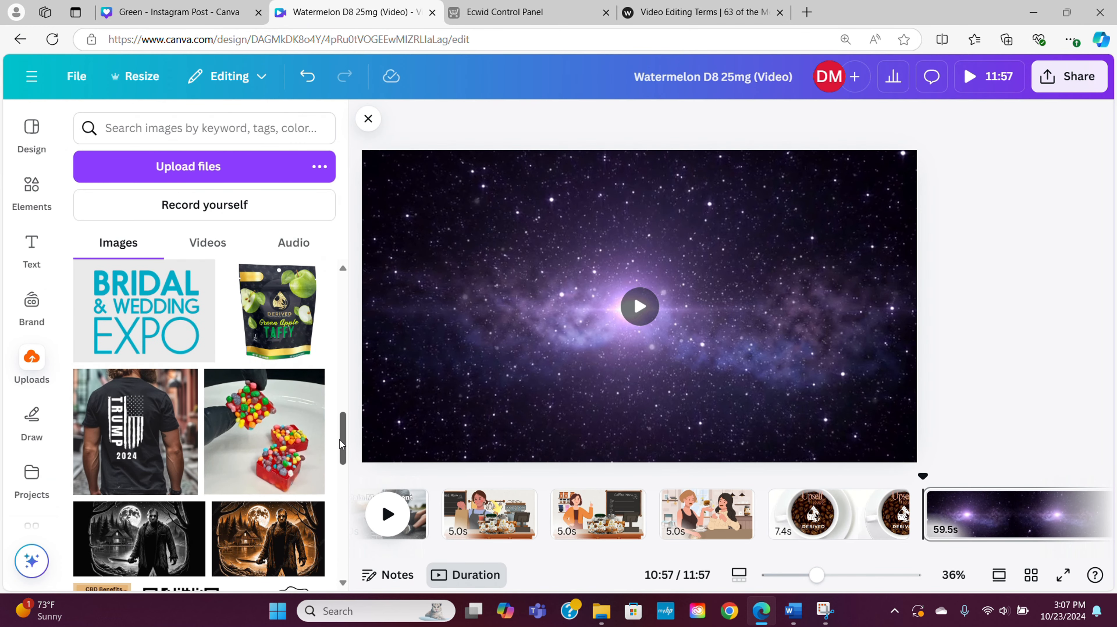
click(269, 446)
Enlarge the candy photo to the full page height and remove its background
drag(545, 207, 491, 150)
drag(684, 407, 736, 463)
click(419, 132)
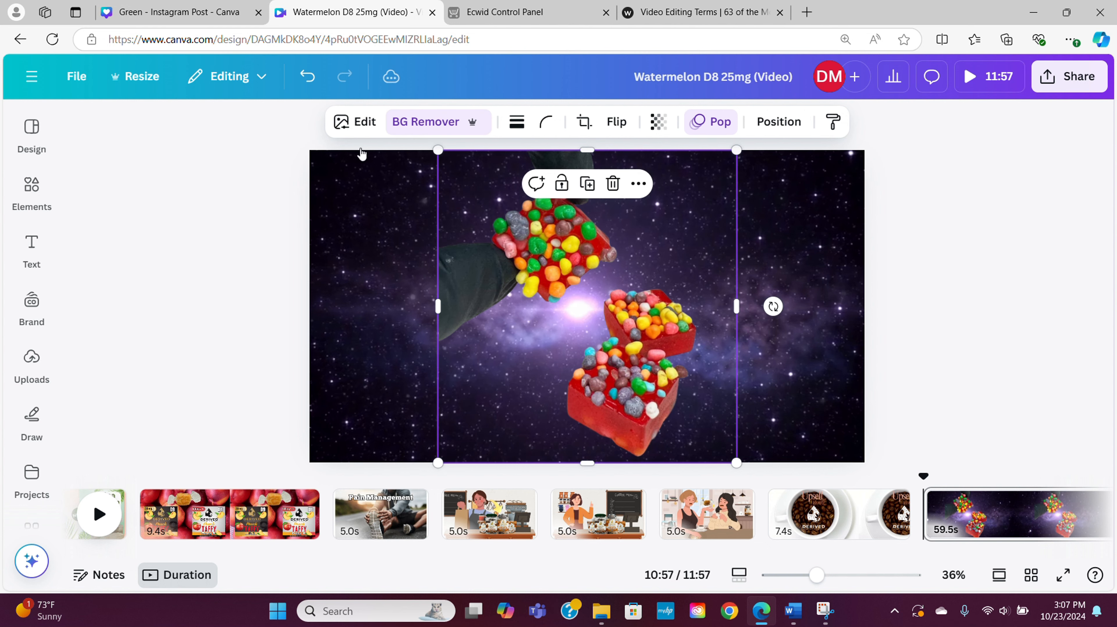
click(234, 212)
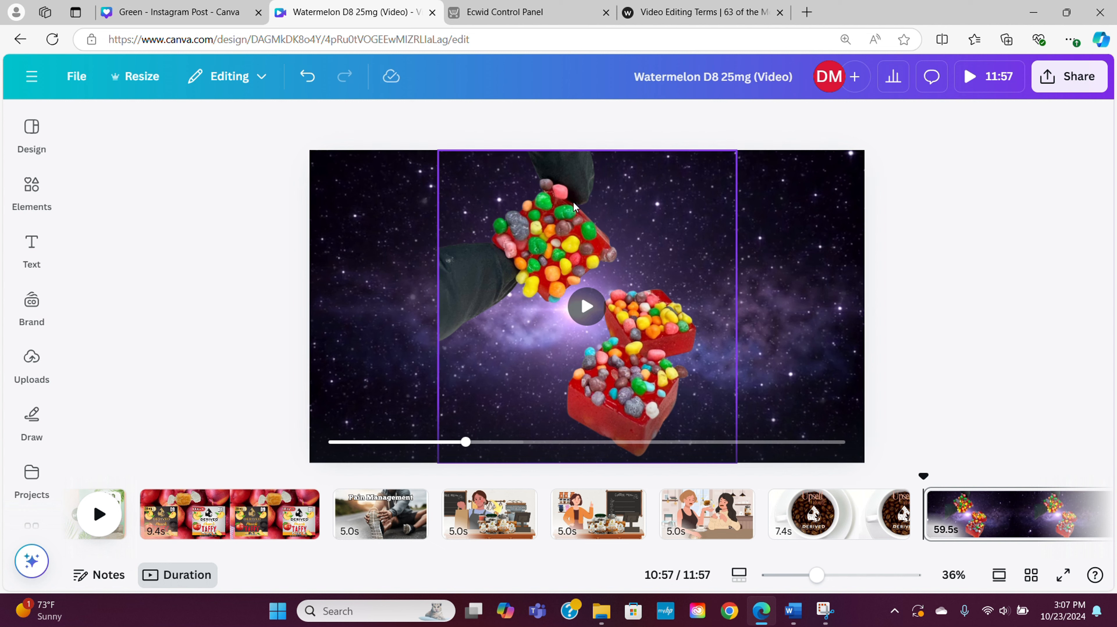
Duplicate the candy cutout and place the two copies side by side on the page
click(473, 256)
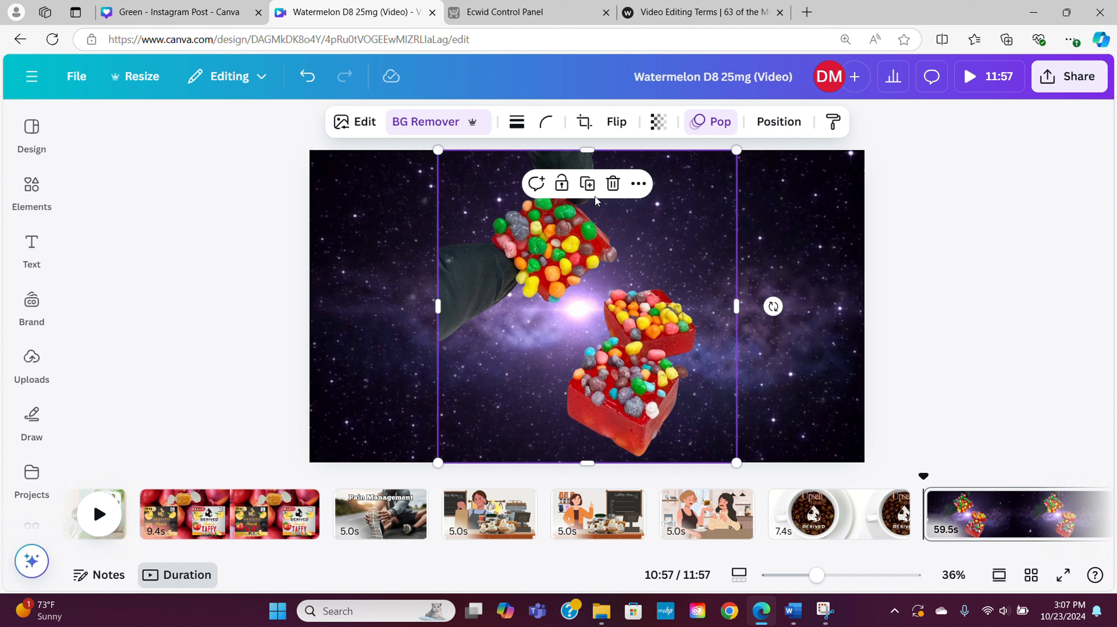
click(587, 187)
click(587, 188)
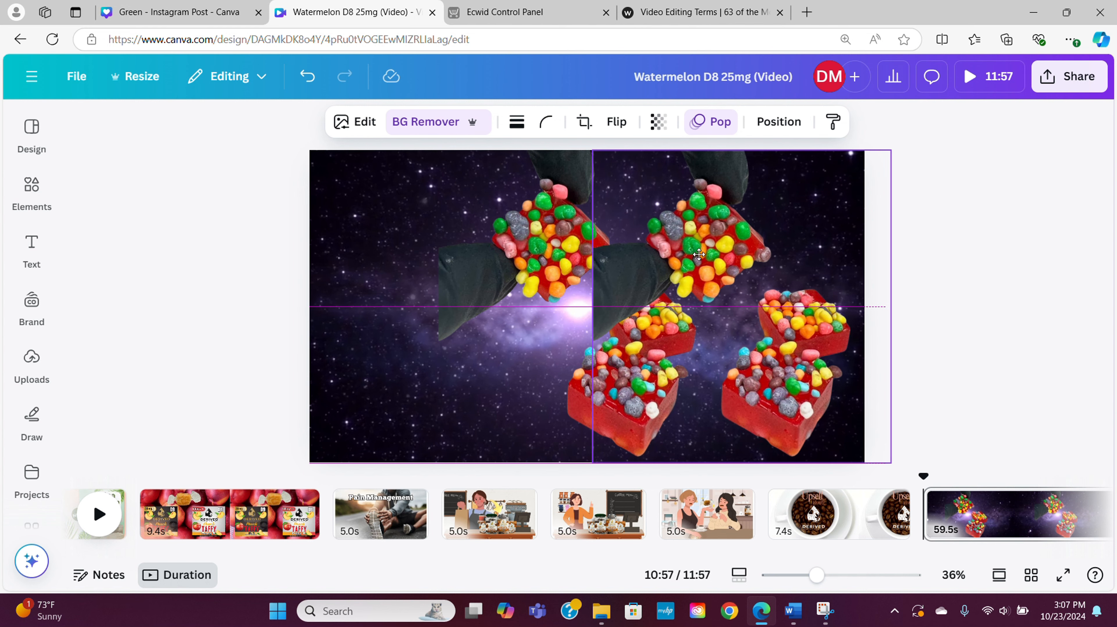
drag(533, 248, 404, 245)
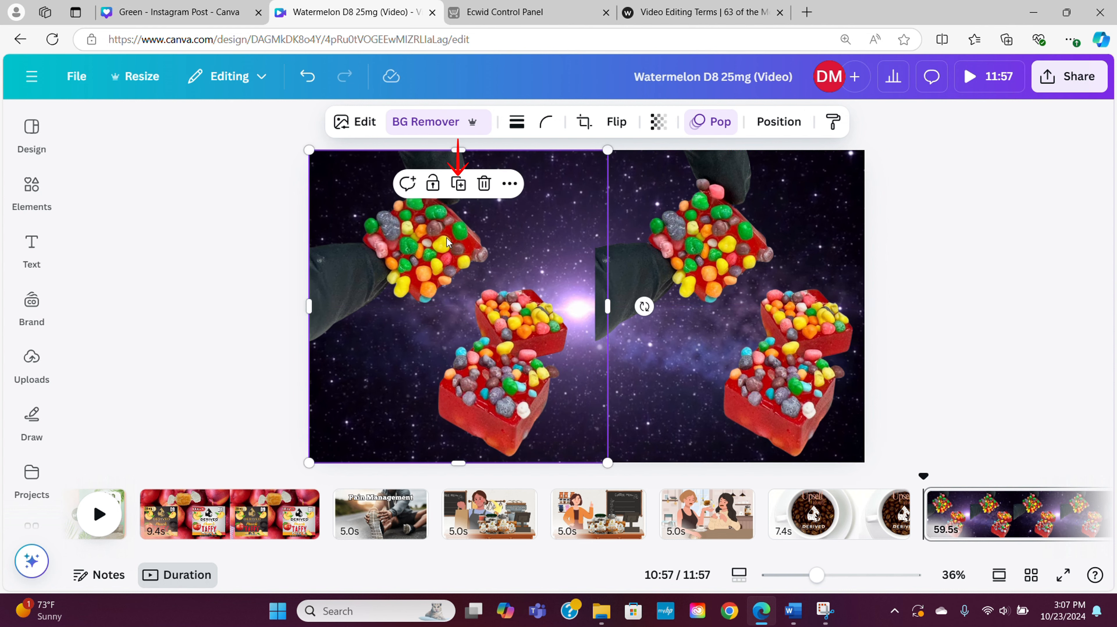
Erase the two lower cubes from the left candy copy using the Background Remover's Erase brush at size 51
click(356, 122)
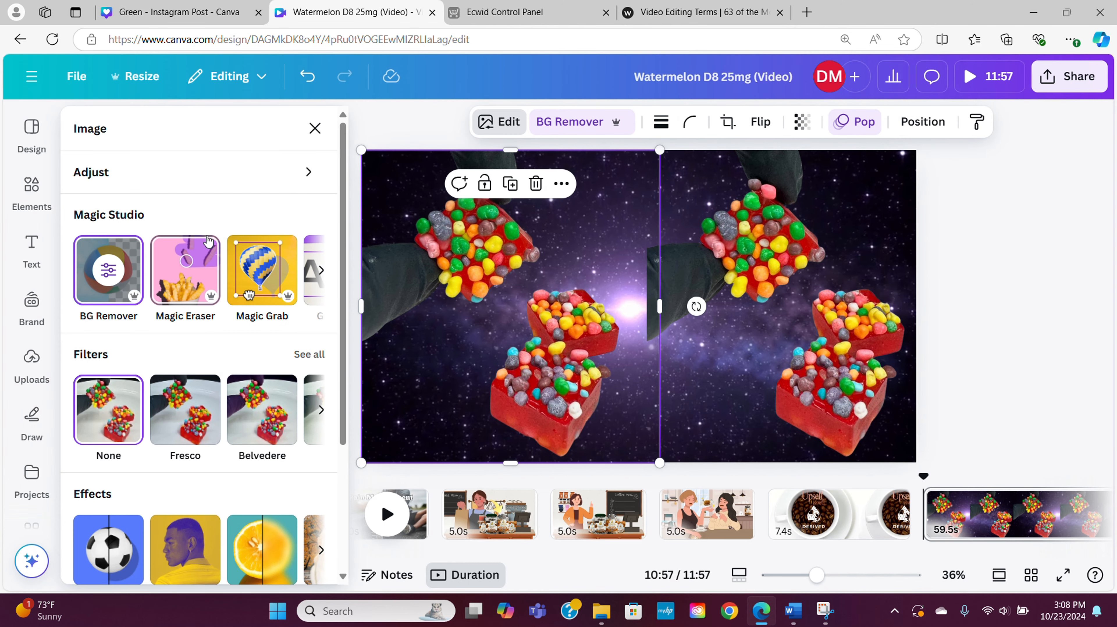
click(84, 248)
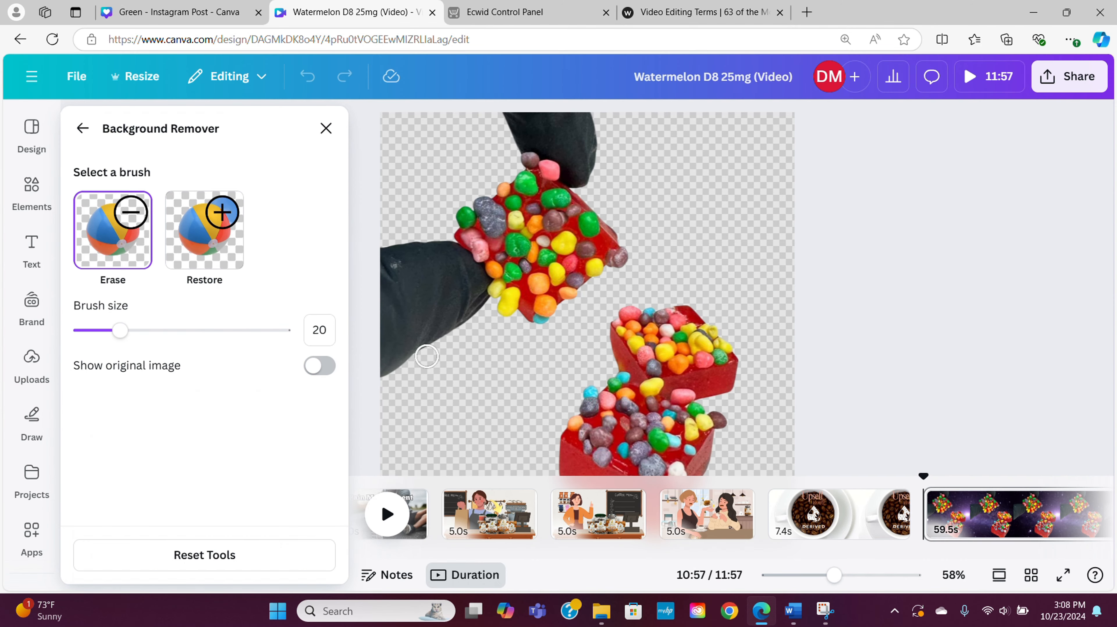
drag(118, 334, 184, 334)
mouse_move(698, 343)
mouse_down()
mouse_move(625, 328)
mouse_move(634, 369)
mouse_move(718, 360)
mouse_move(742, 369)
mouse_move(731, 388)
mouse_move(629, 394)
mouse_move(596, 406)
mouse_move(596, 439)
mouse_move(711, 446)
mouse_move(686, 467)
mouse_move(560, 465)
mouse_up()
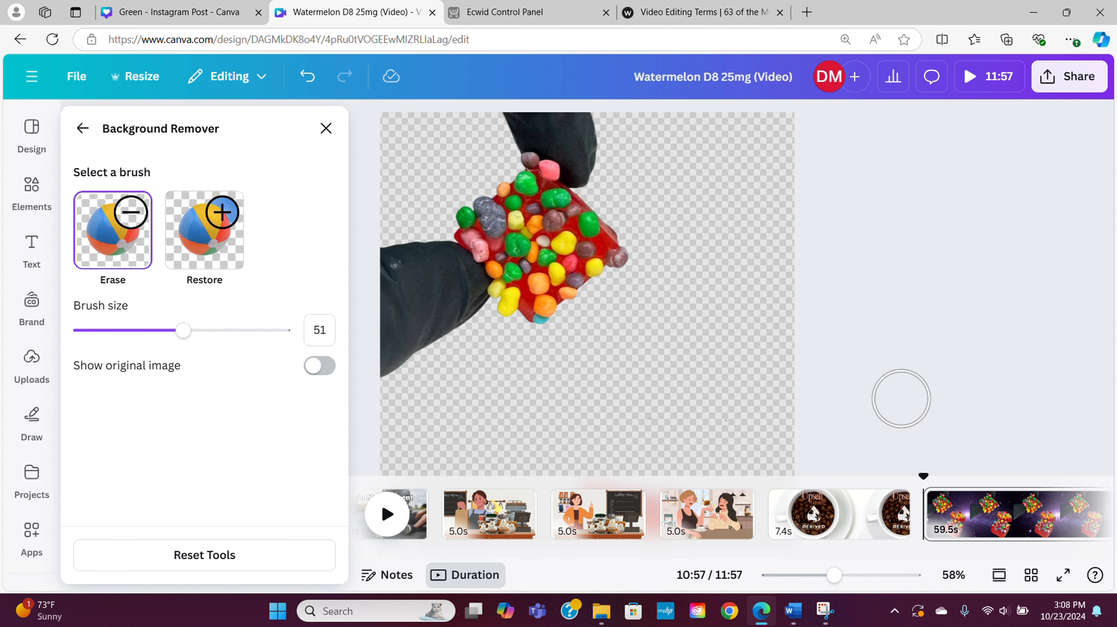
click(316, 136)
Crop the empty area off the left copy and enlarge the remaining gloved-hand cube slightly
drag(606, 254, 526, 262)
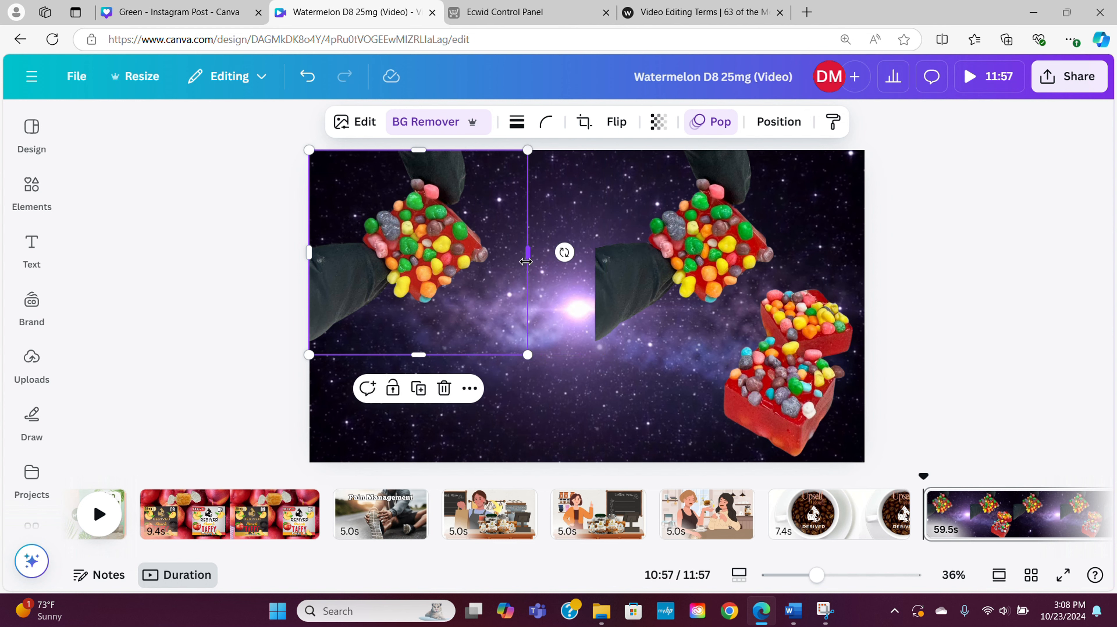
drag(528, 355, 567, 399)
Erase the gloved hand and its cube from the right candy copy with a larger Background Remover Erase brush
click(711, 263)
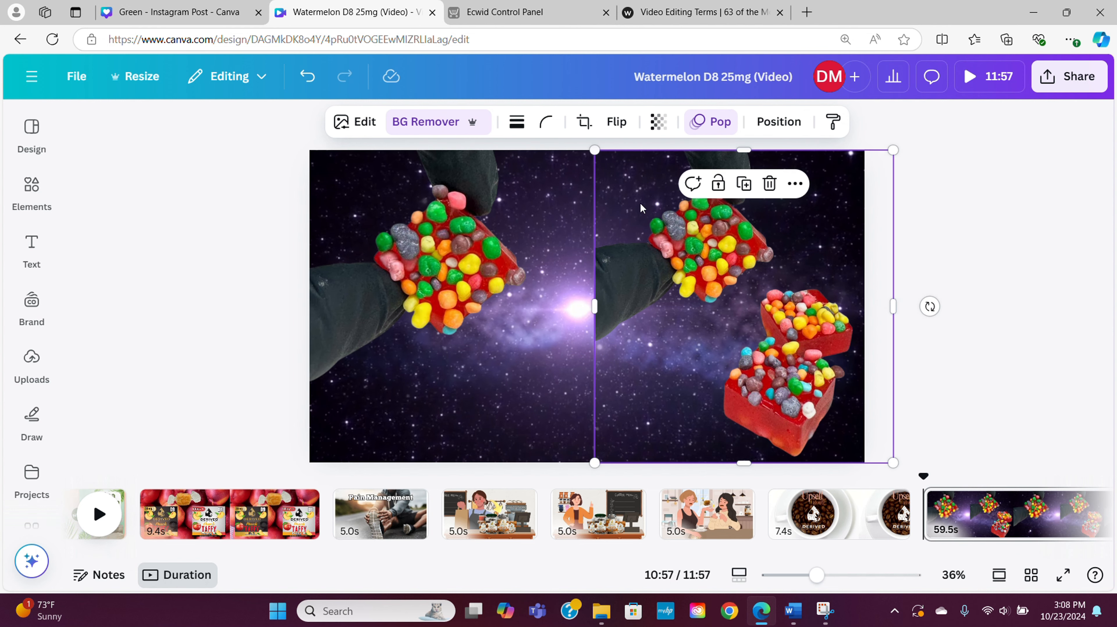
click(342, 123)
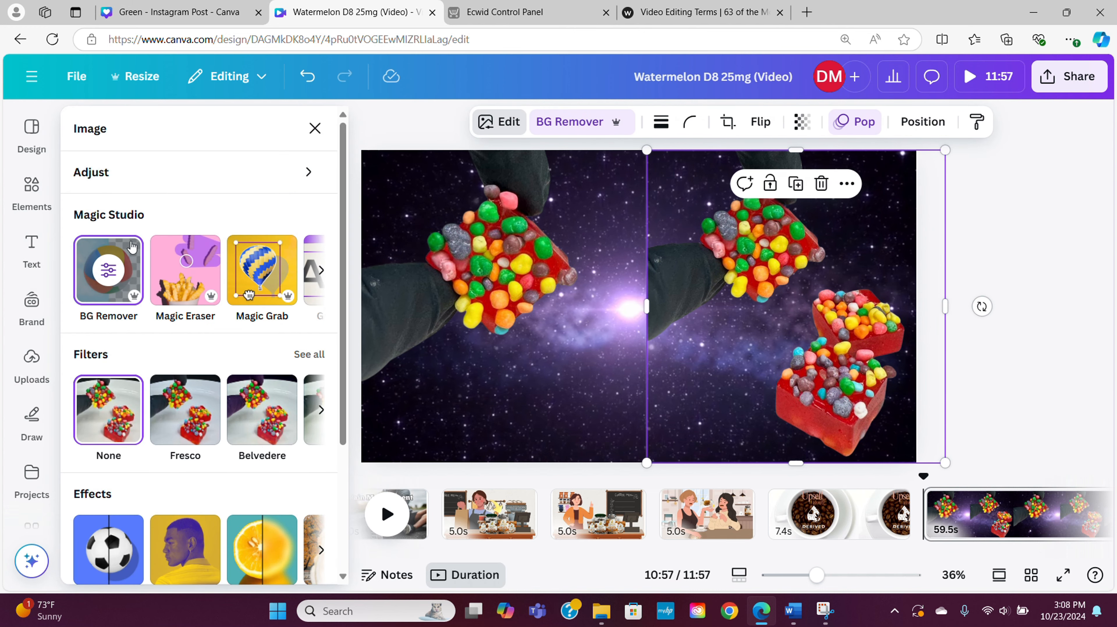
click(130, 248)
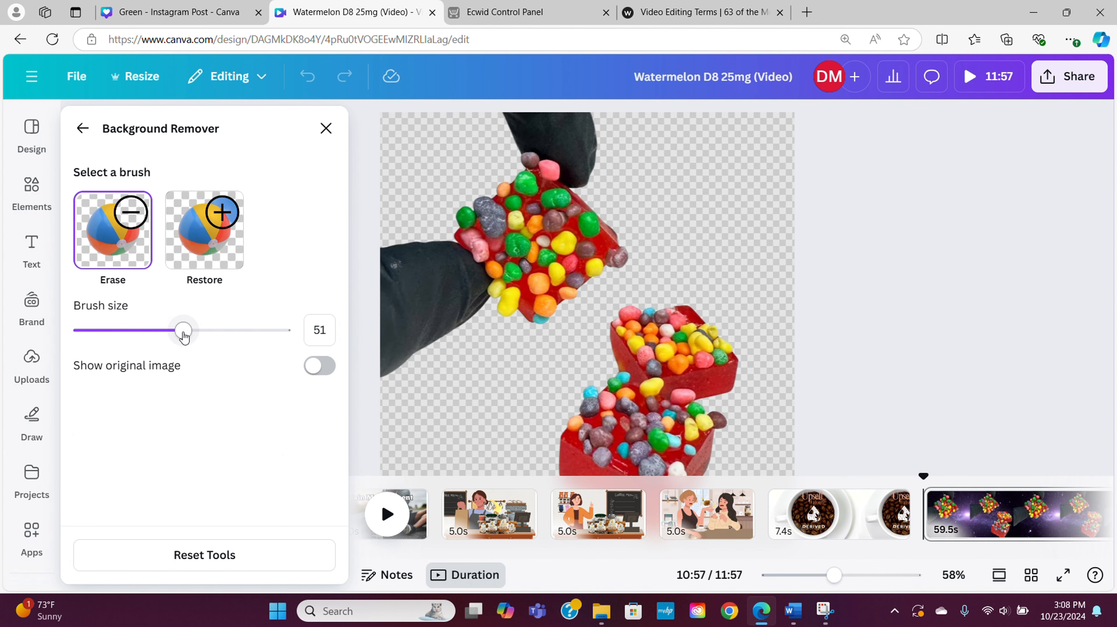
drag(182, 330, 246, 340)
mouse_move(417, 208)
mouse_down()
mouse_move(392, 327)
mouse_move(449, 289)
mouse_move(508, 194)
mouse_move(518, 137)
mouse_move(554, 137)
mouse_move(601, 205)
mouse_move(517, 287)
mouse_move(553, 191)
mouse_up()
click(329, 128)
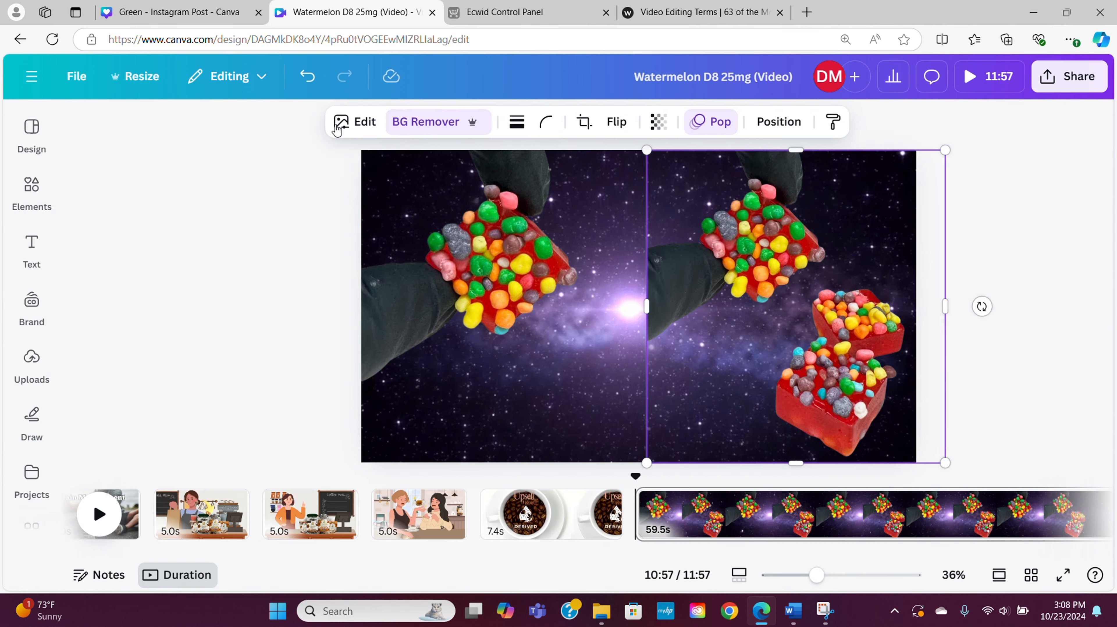
click(967, 242)
Enlarge the pair of stacked cubes and position it fully inside the page's right half
click(784, 326)
drag(784, 327, 745, 326)
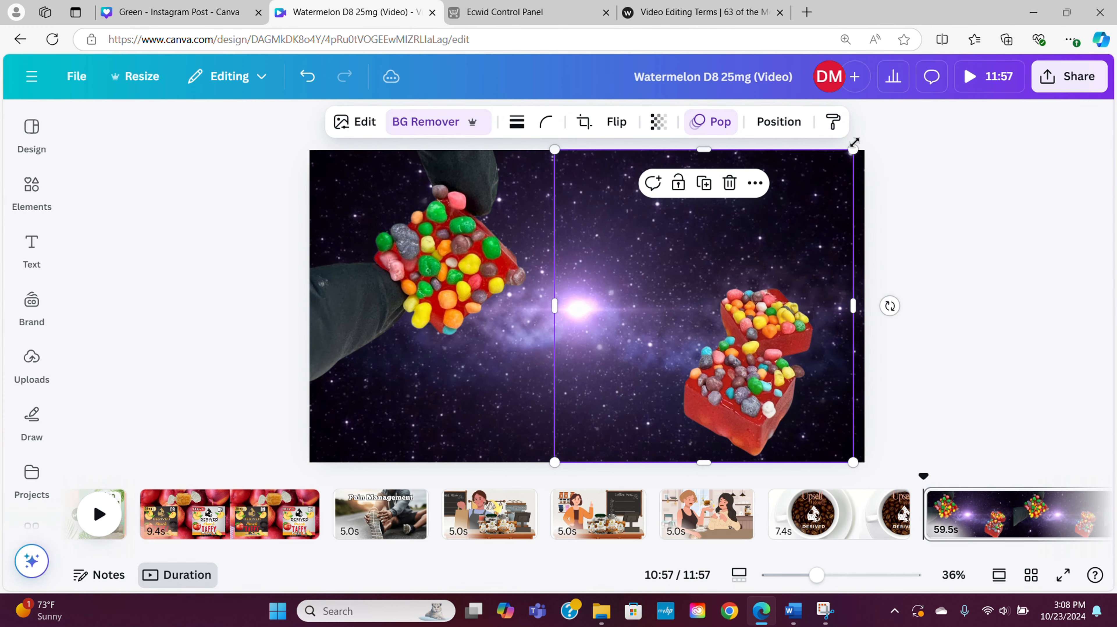
drag(853, 150, 970, 31)
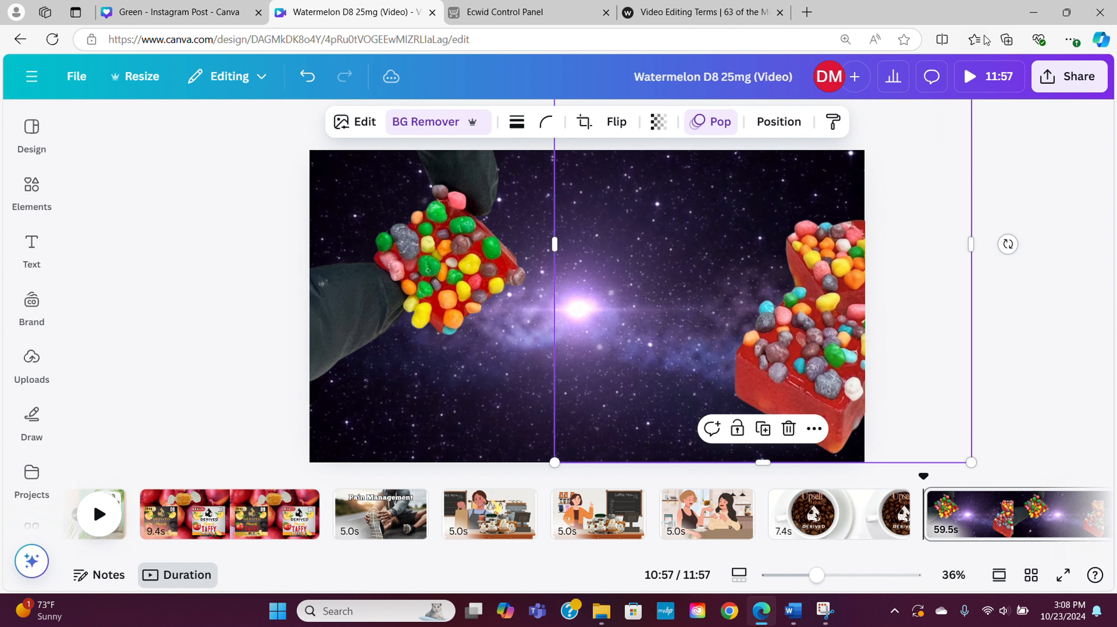
drag(793, 317, 726, 321)
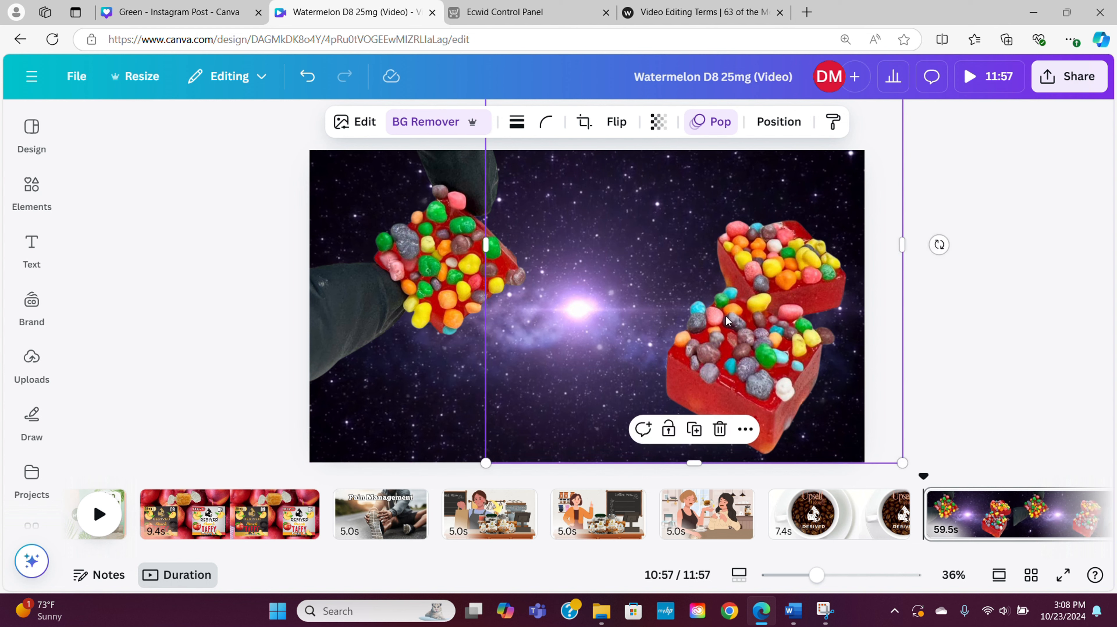
click(997, 307)
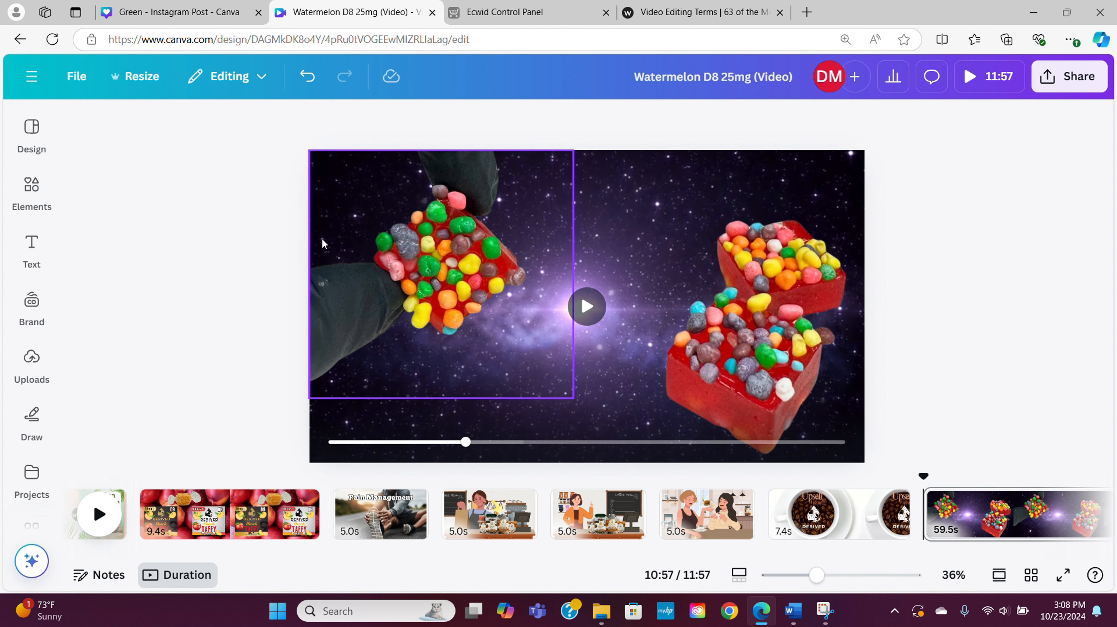
Shift the gloved-hand cube slightly left toward the page edge
click(433, 260)
drag(433, 261, 426, 260)
click(964, 259)
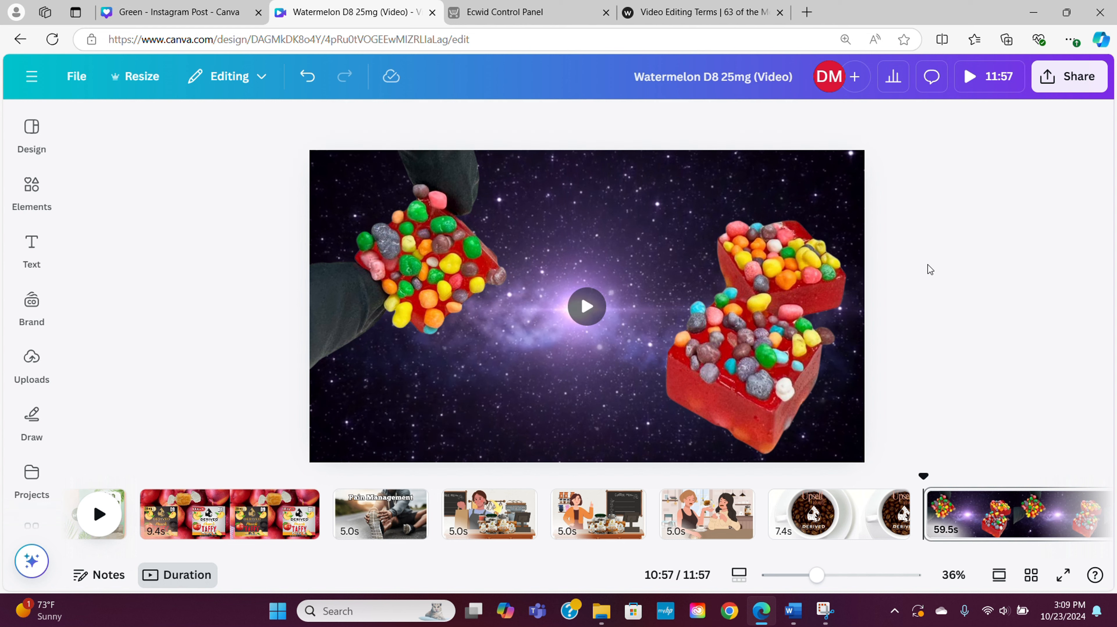
Add a heading to the page and search the fonts for "space"
click(30, 255)
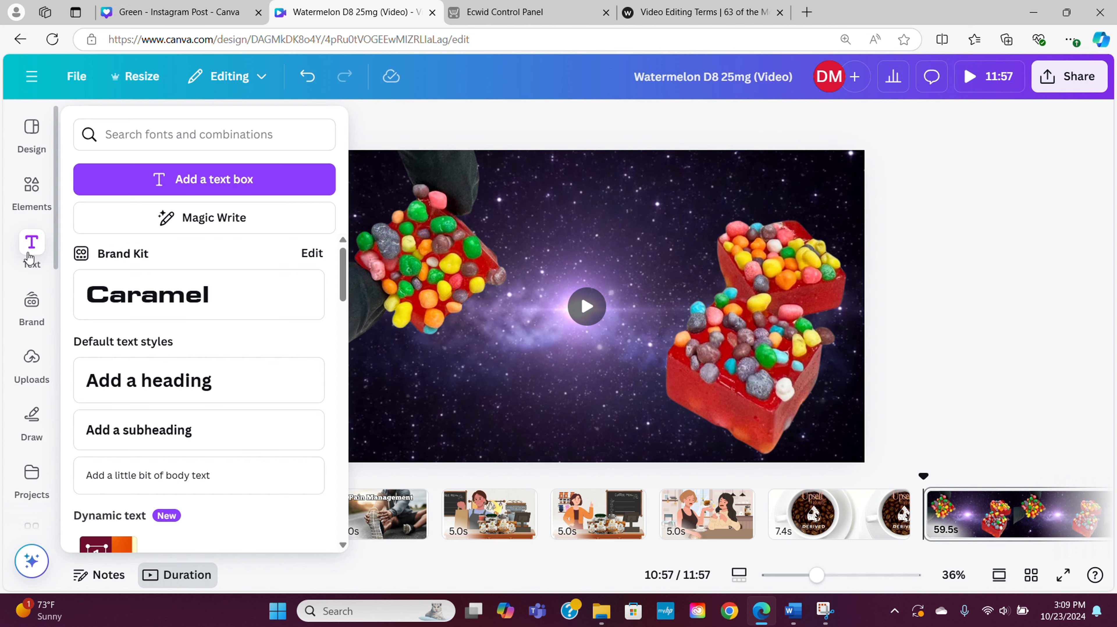
click(236, 374)
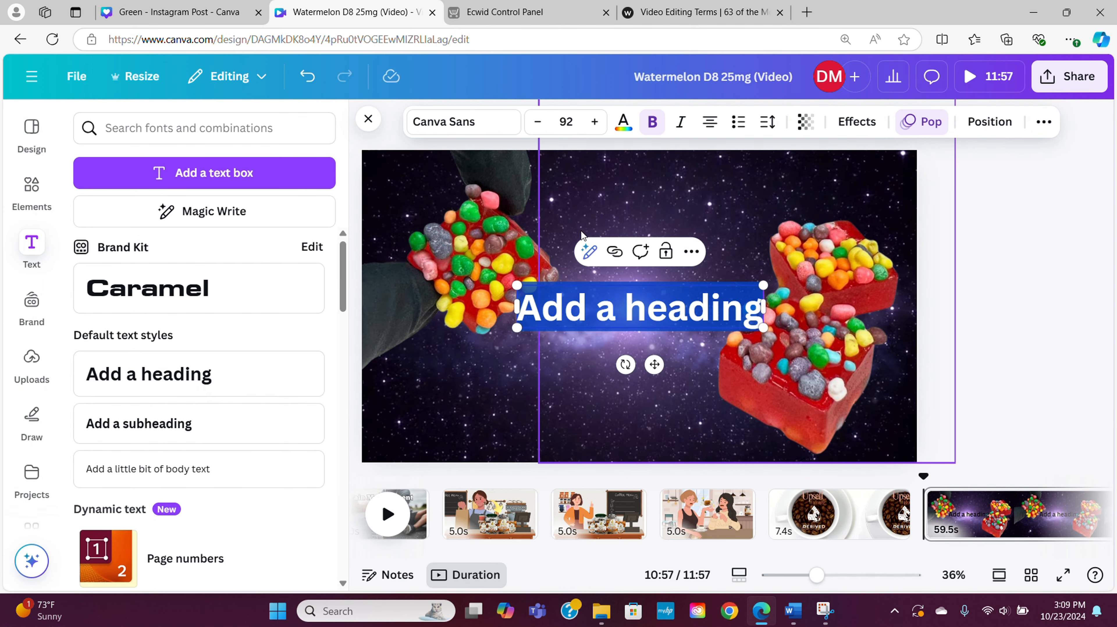
click(480, 117)
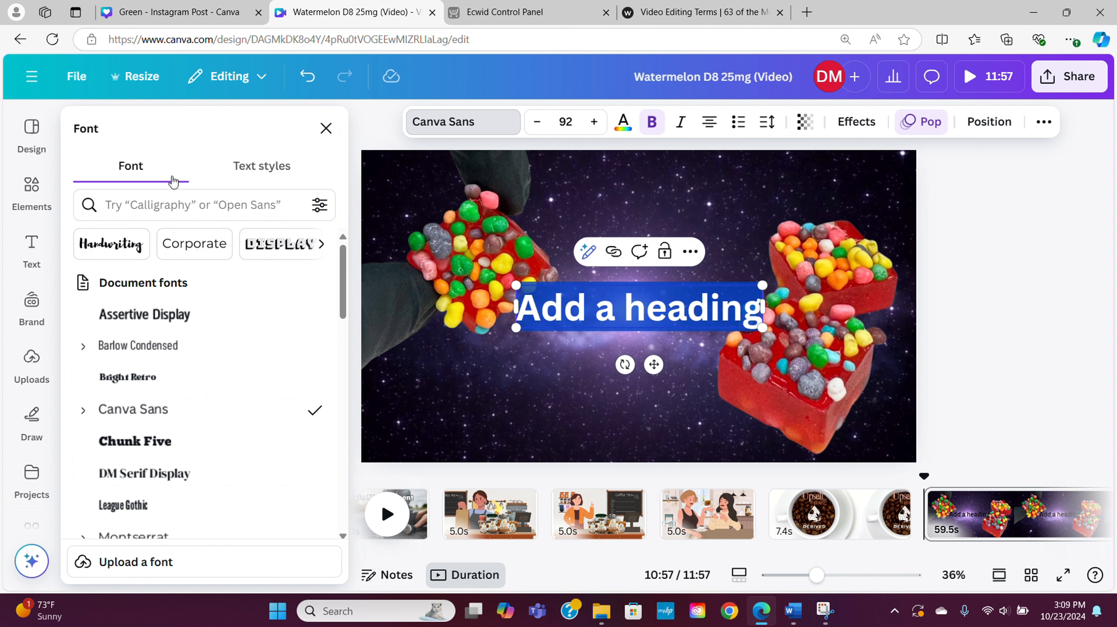
click(171, 205)
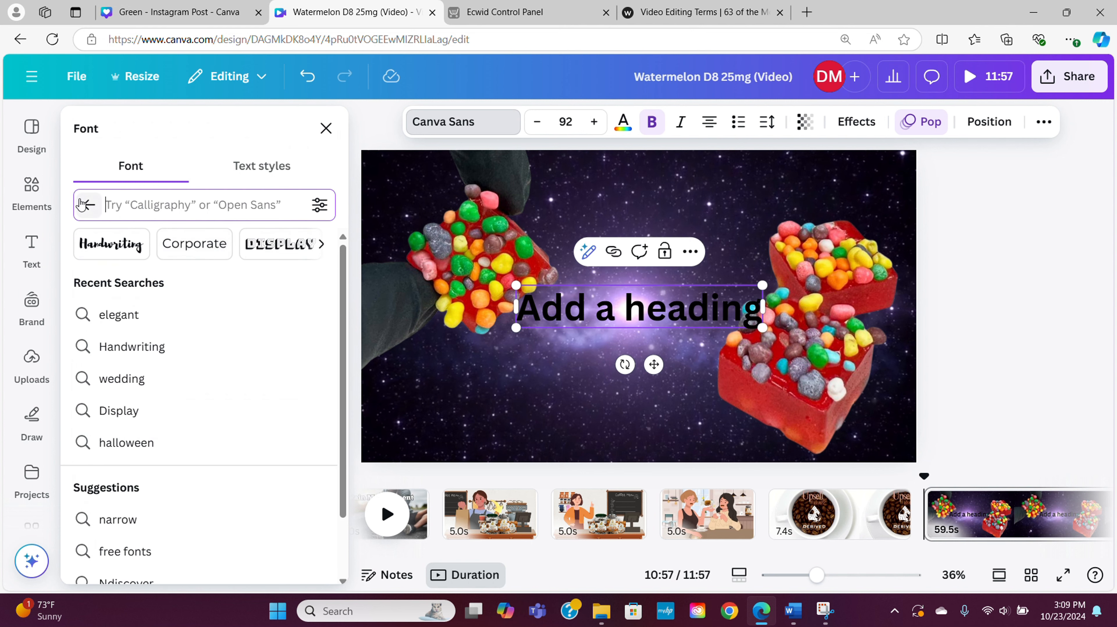
text(d)
key(BackSpace)
text(space)
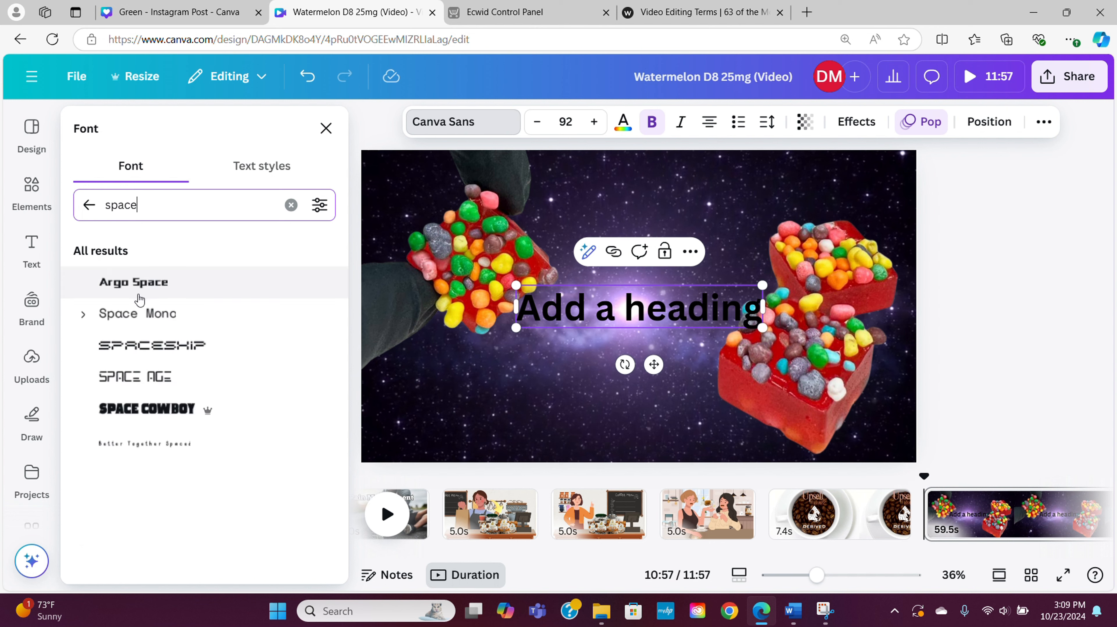
Try the space-themed fonts on the heading, settle on Argo Space, and change its text to "Space Bombs"
click(137, 297)
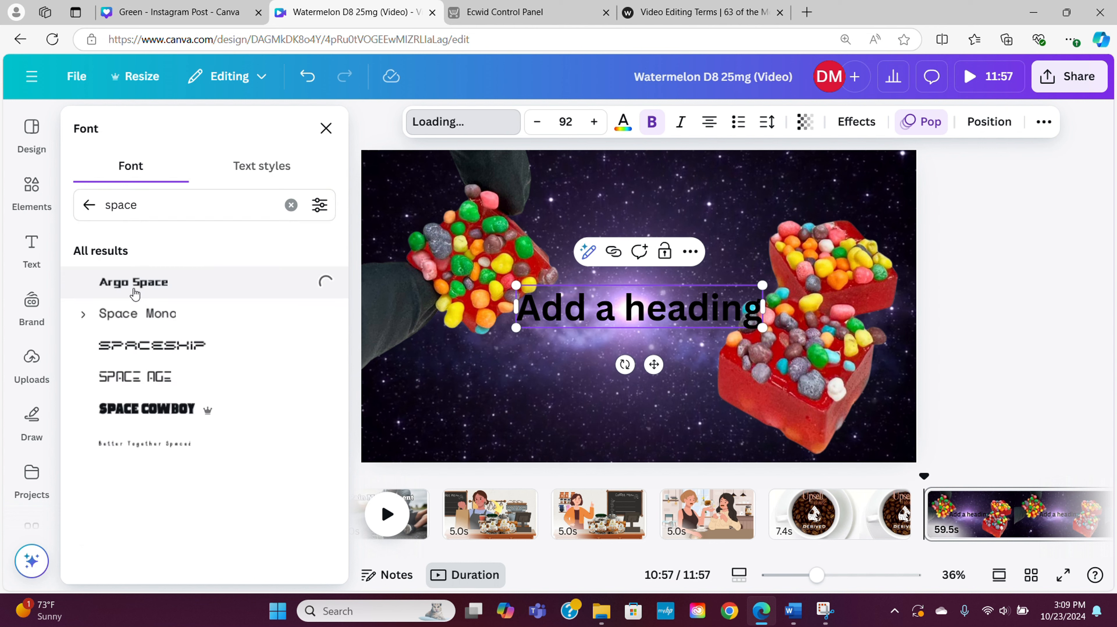
click(140, 313)
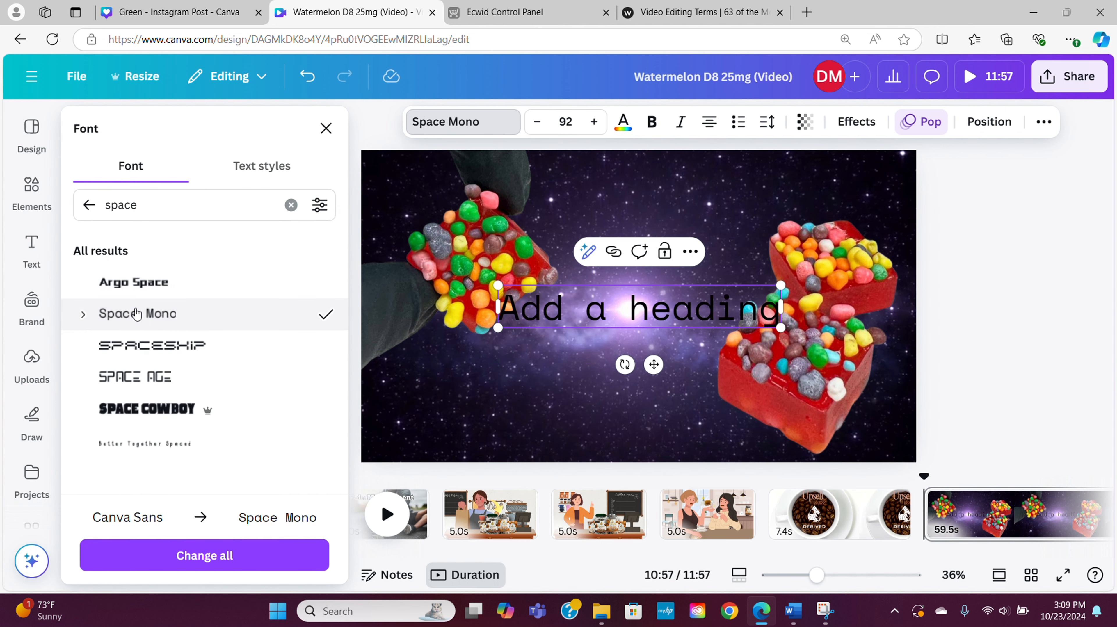
click(144, 347)
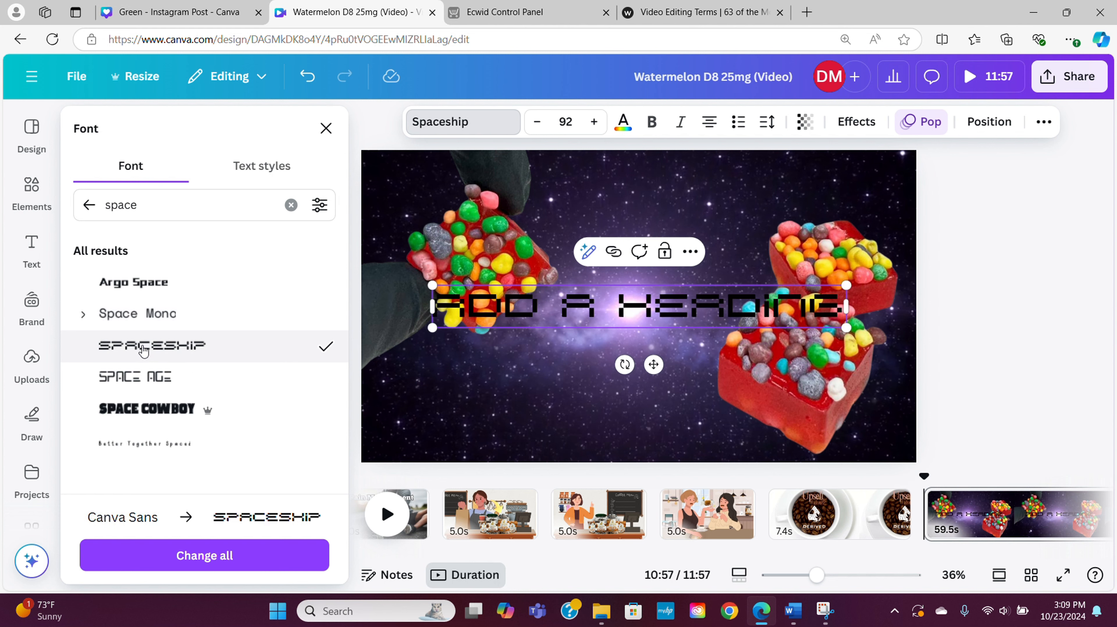
click(144, 378)
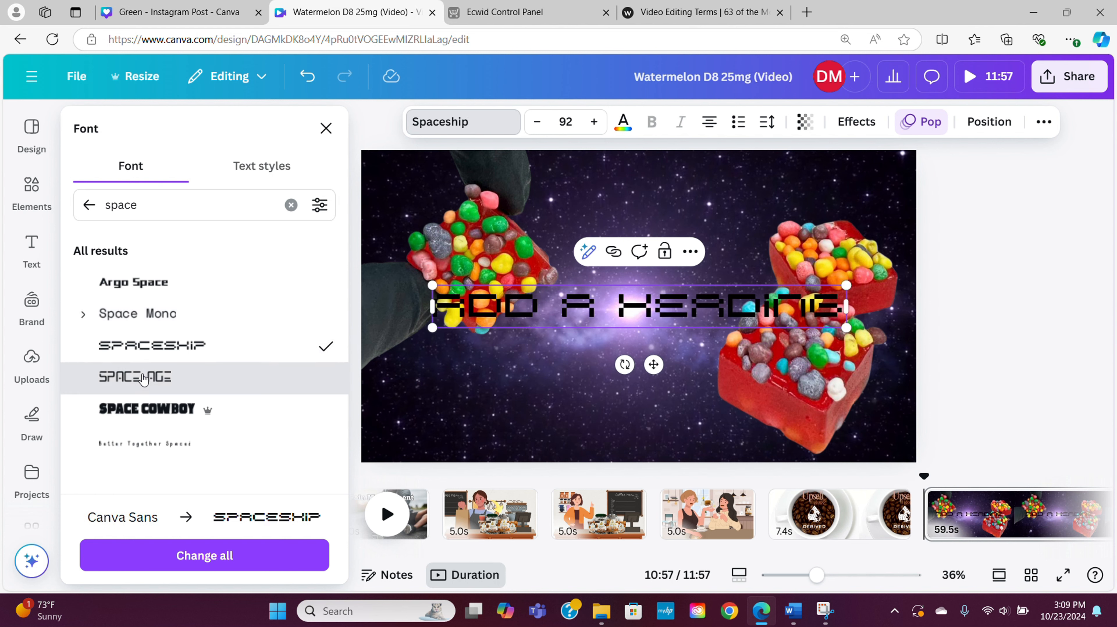
click(144, 411)
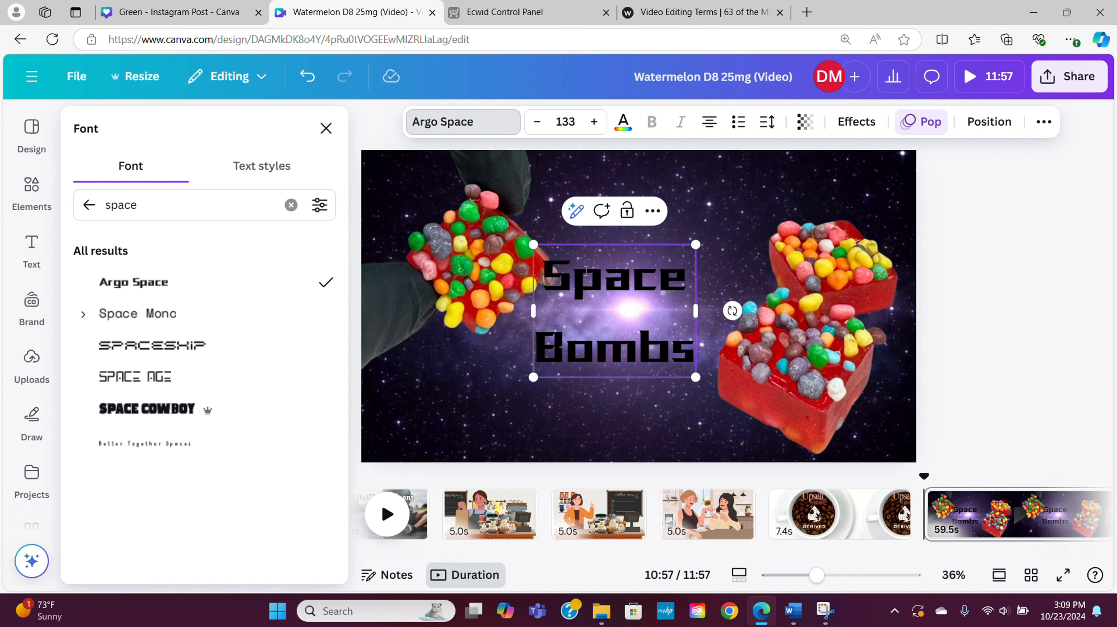
Centre the Space Bombs title between the candy cutouts and colour it white
click(597, 295)
drag(598, 295, 597, 285)
click(623, 121)
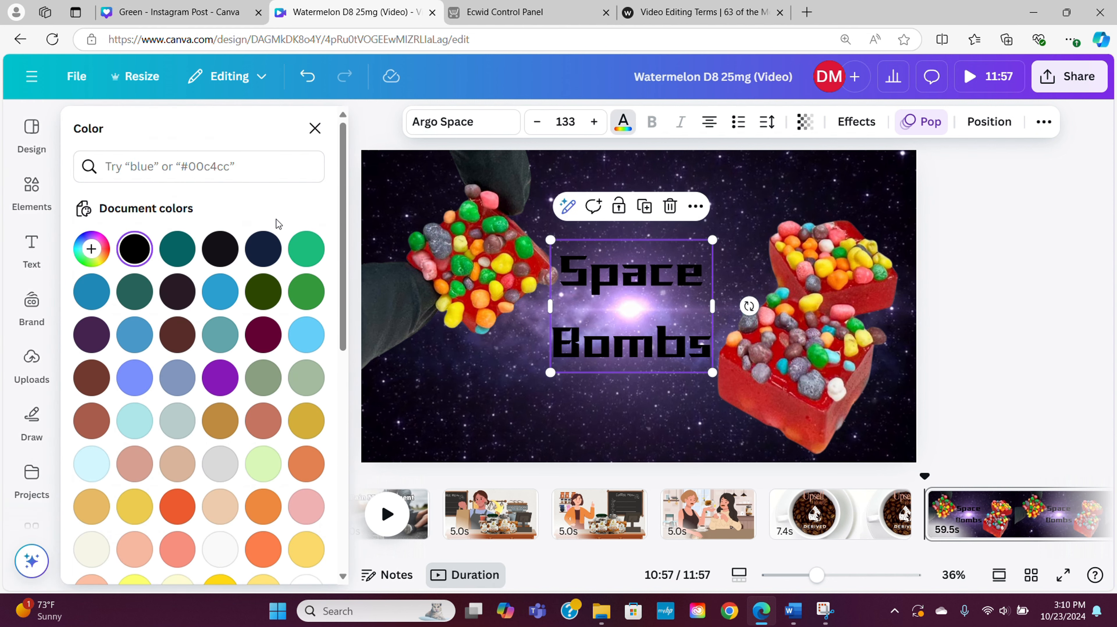
scroll(180, 469, down, 10)
scroll(257, 364, up, 5)
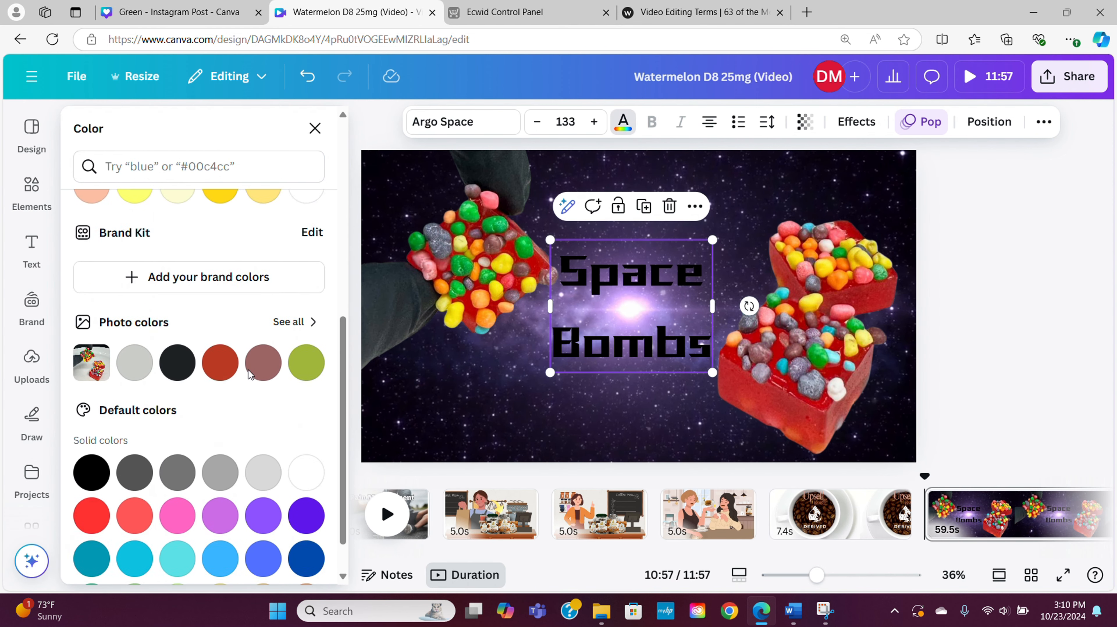
click(307, 332)
click(1002, 267)
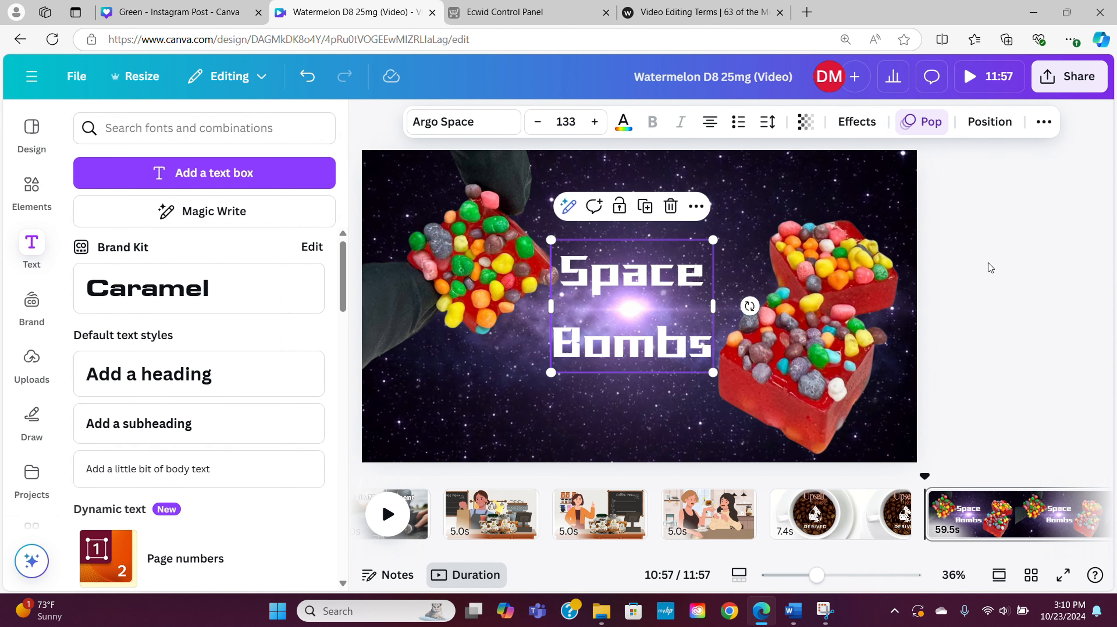
Shrink the gloved-hand candy cutout slightly so it sits clear of the title
click(492, 281)
drag(608, 397, 597, 388)
Apply the Chill page animation to the Space Bombs page
click(855, 122)
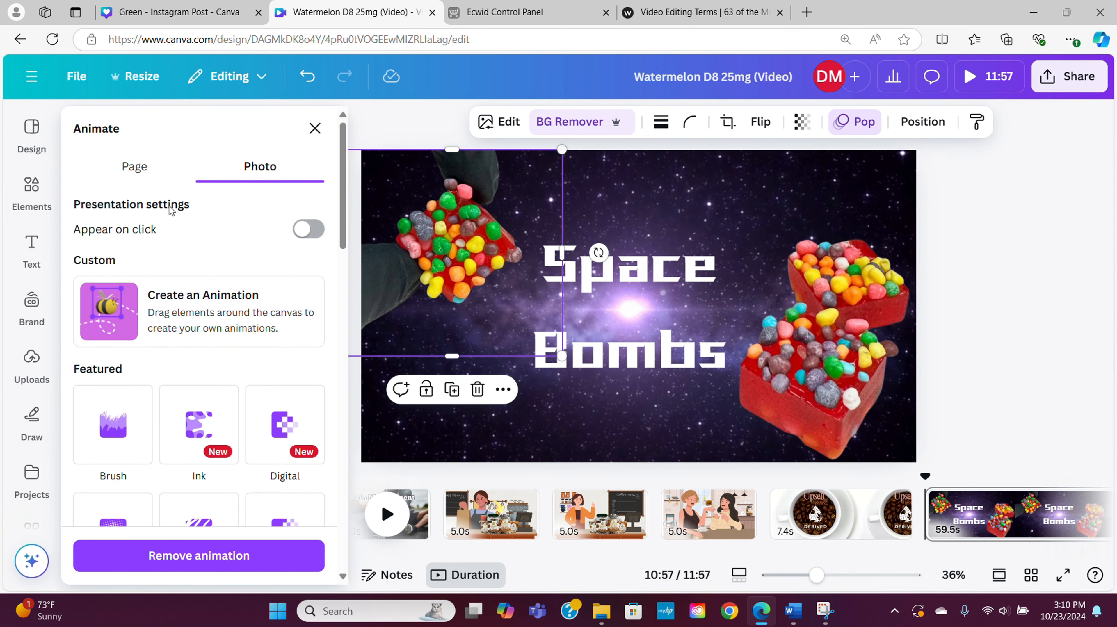
click(153, 180)
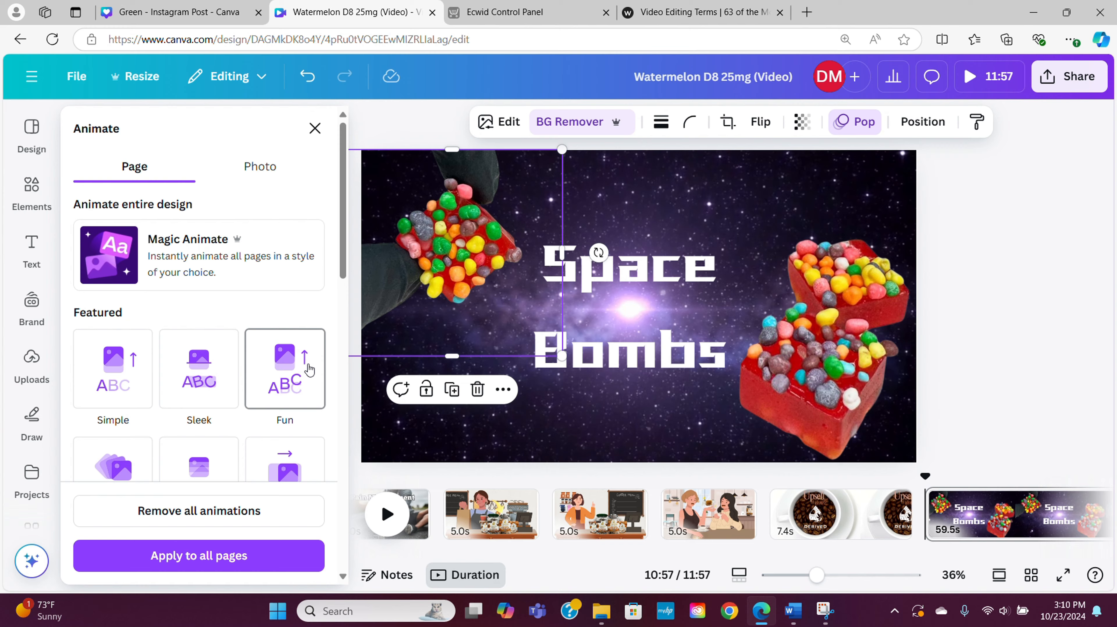
scroll(307, 366, down, 3)
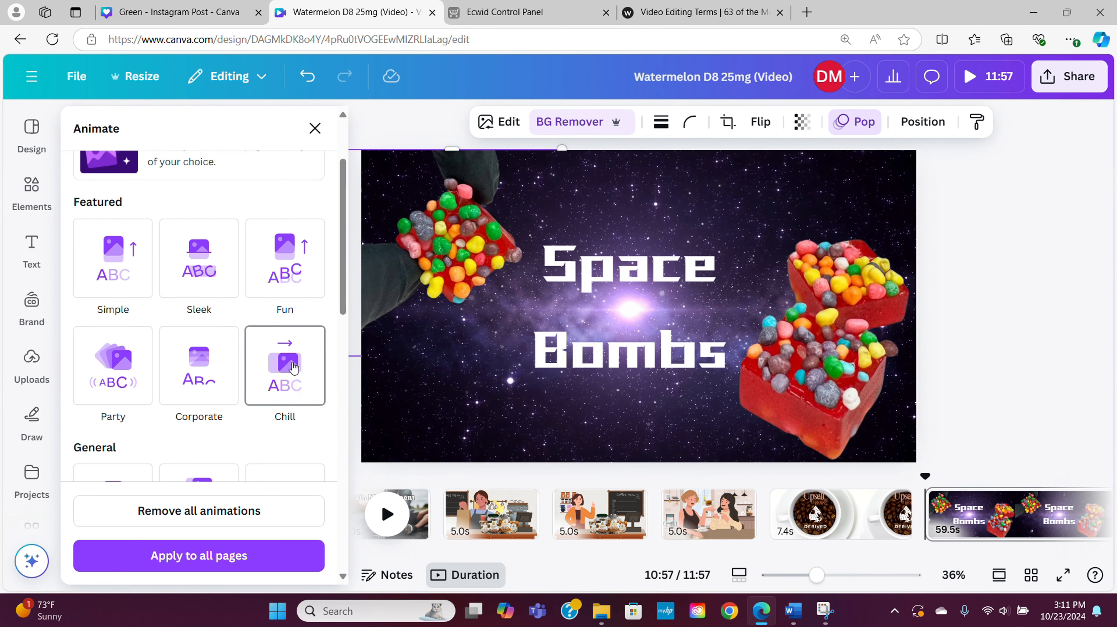
click(293, 367)
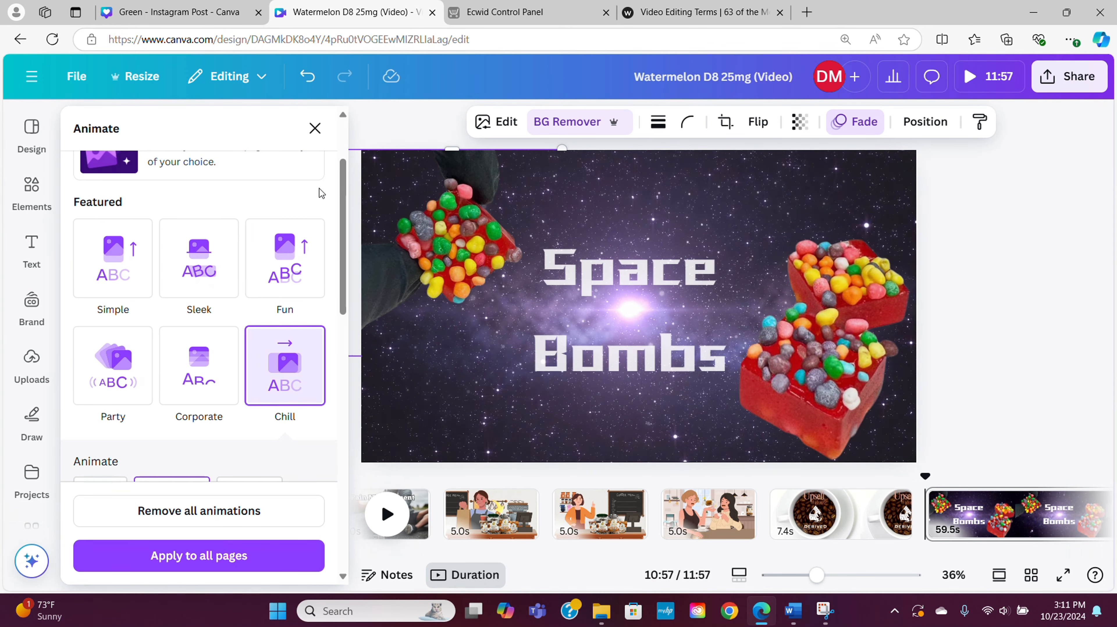
Look through the photo animation options for the gloved-hand candy cutout, and close them without choosing another one
scroll(290, 176, up, 3)
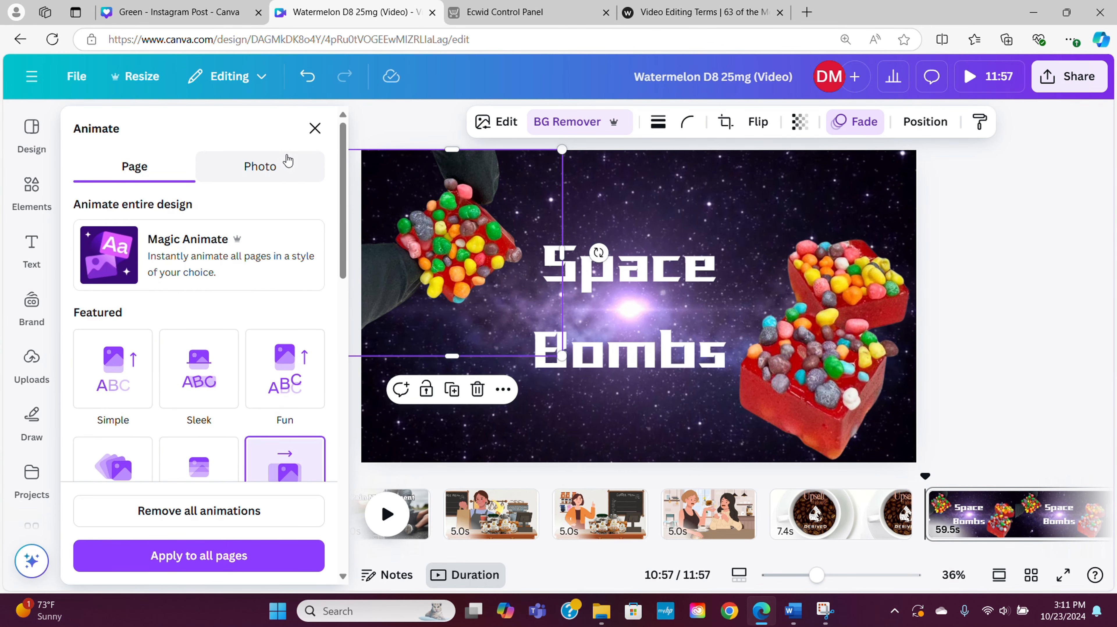
click(262, 169)
scroll(229, 461, down, 5)
scroll(231, 465, down, 1)
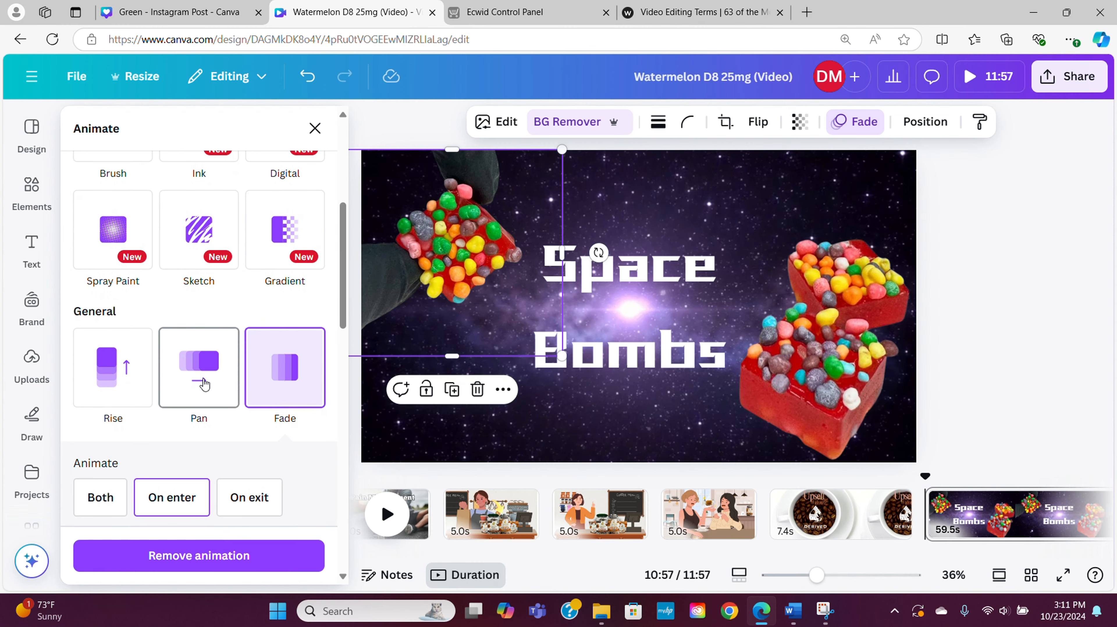
scroll(110, 377, down, 5)
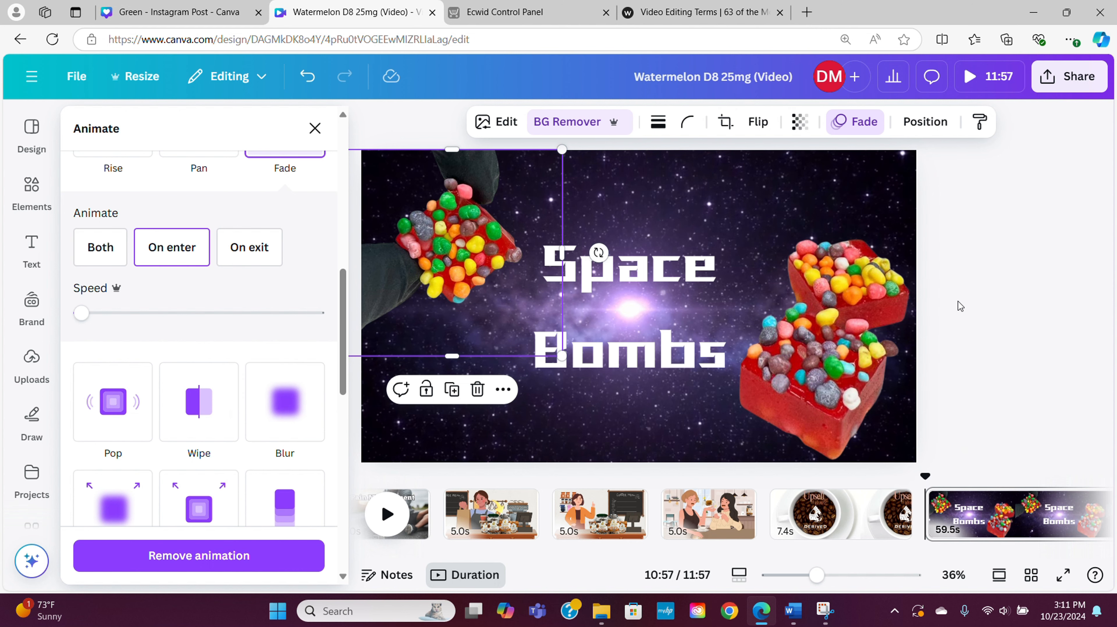
click(960, 306)
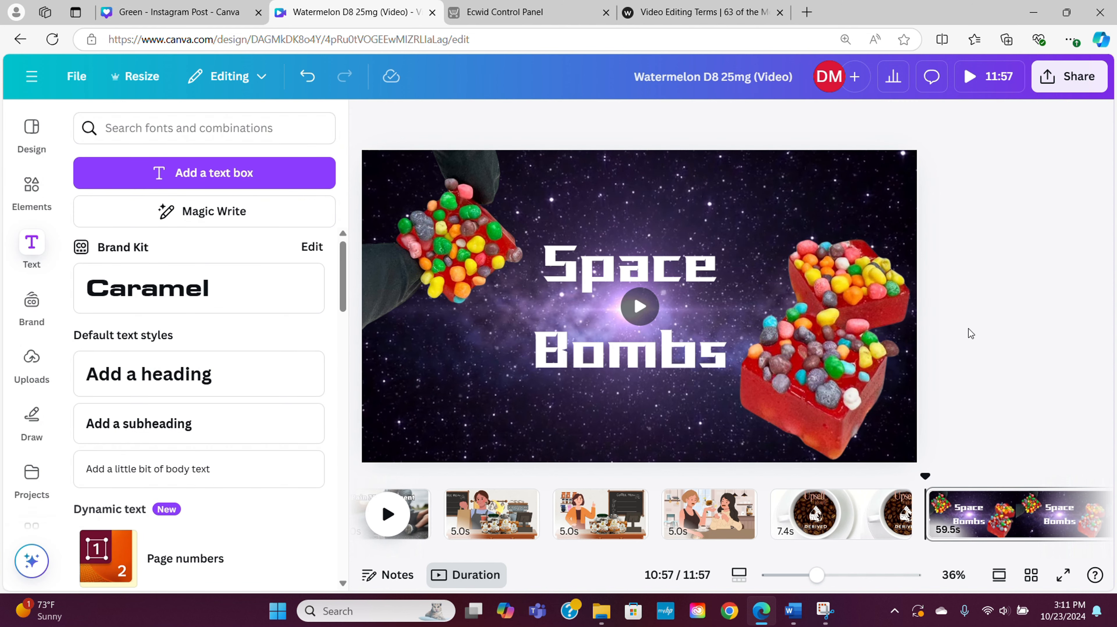
Play back the Space Bombs page to preview its animation, and open the sharing options for the design
click(376, 506)
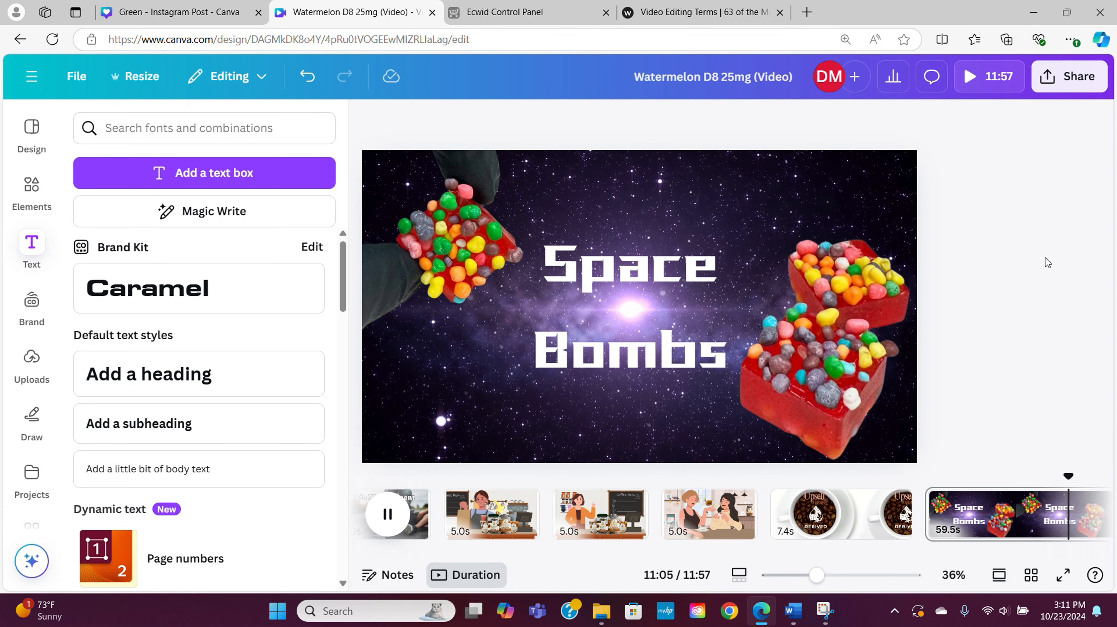
click(393, 512)
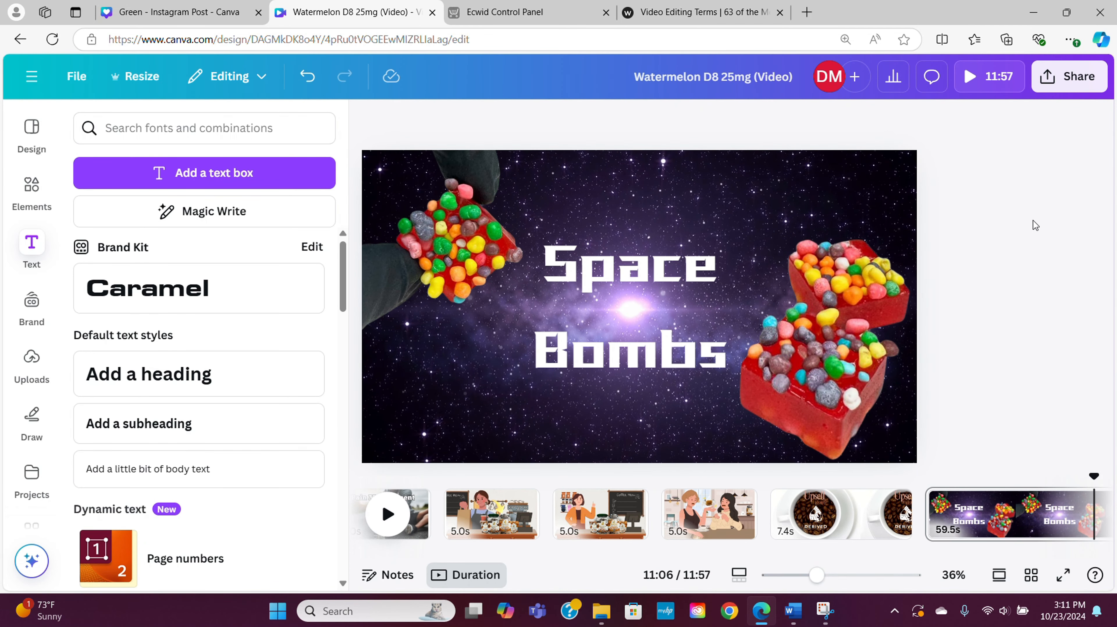
click(1070, 79)
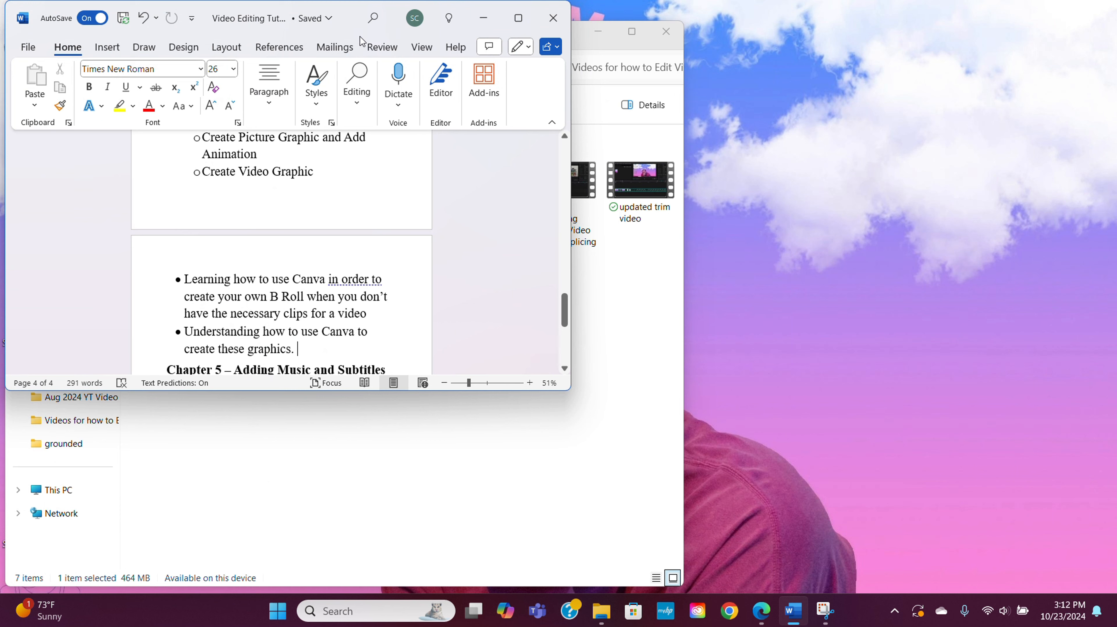
Clear the open windows to show the desktop and switch to CapCut with a new project
click(357, 45)
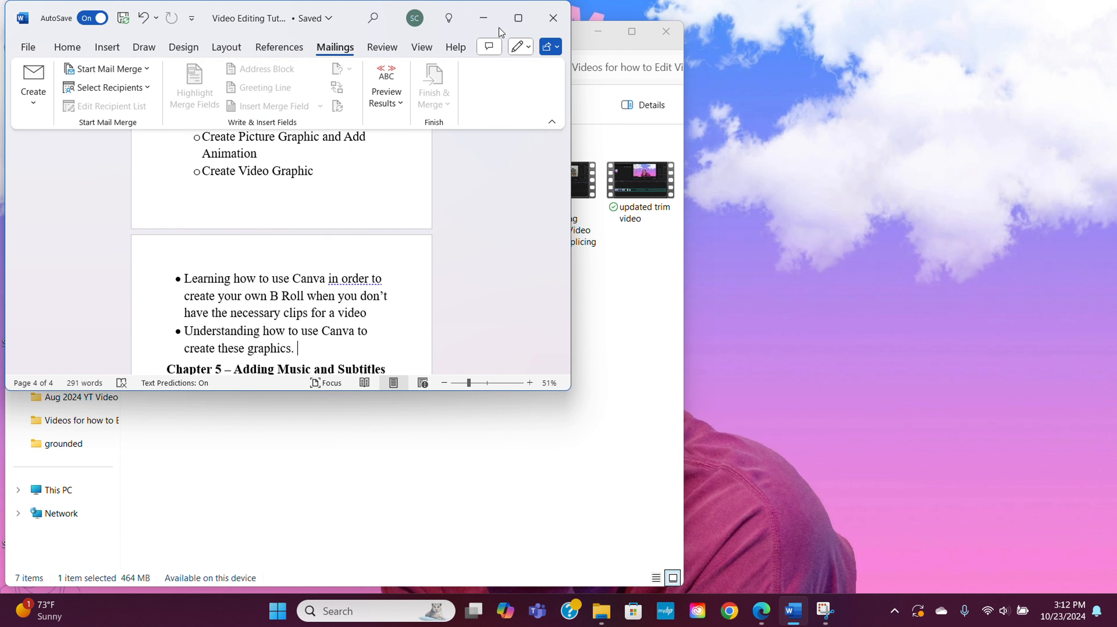
key(super+d)
click(83, 379)
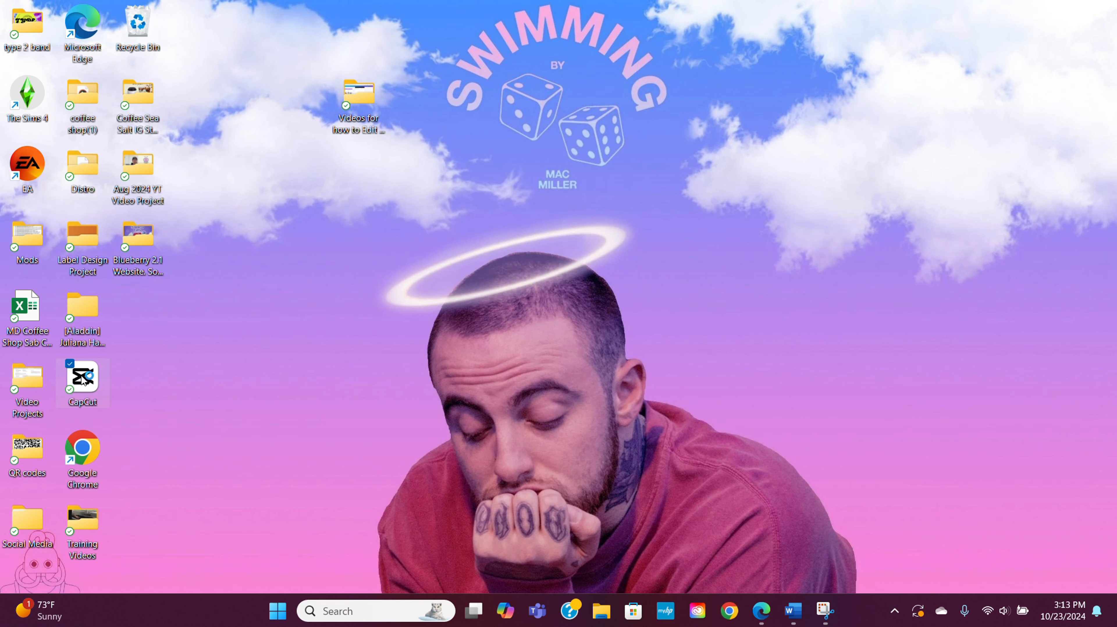
double_click(83, 379)
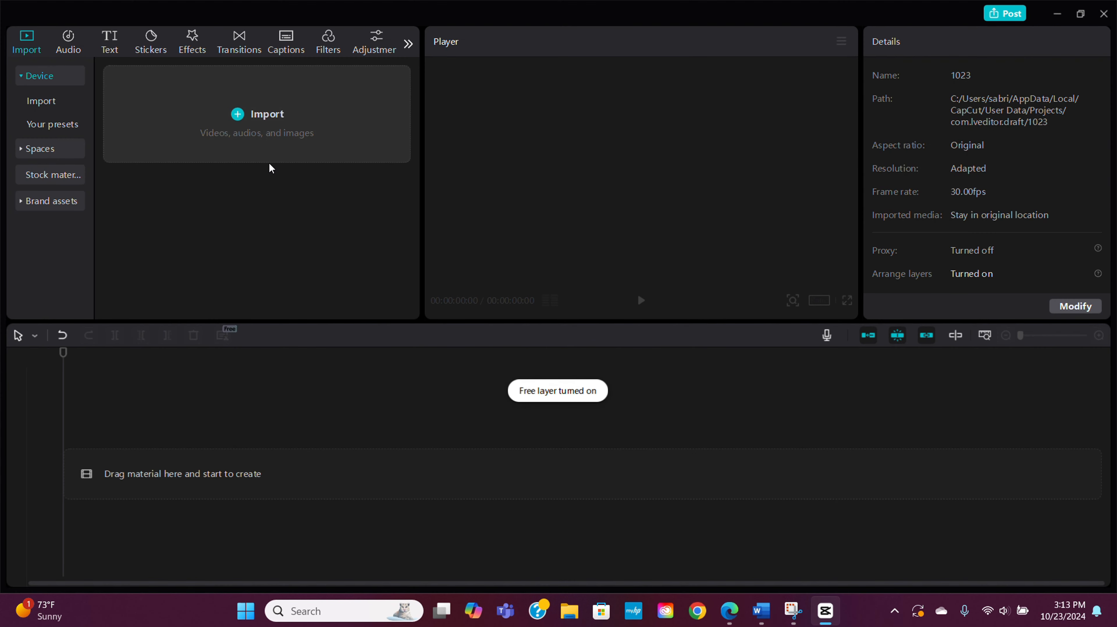
Import the video Watermelon D8 25mg (Video) (99) from the Downloads folder into the project
click(246, 127)
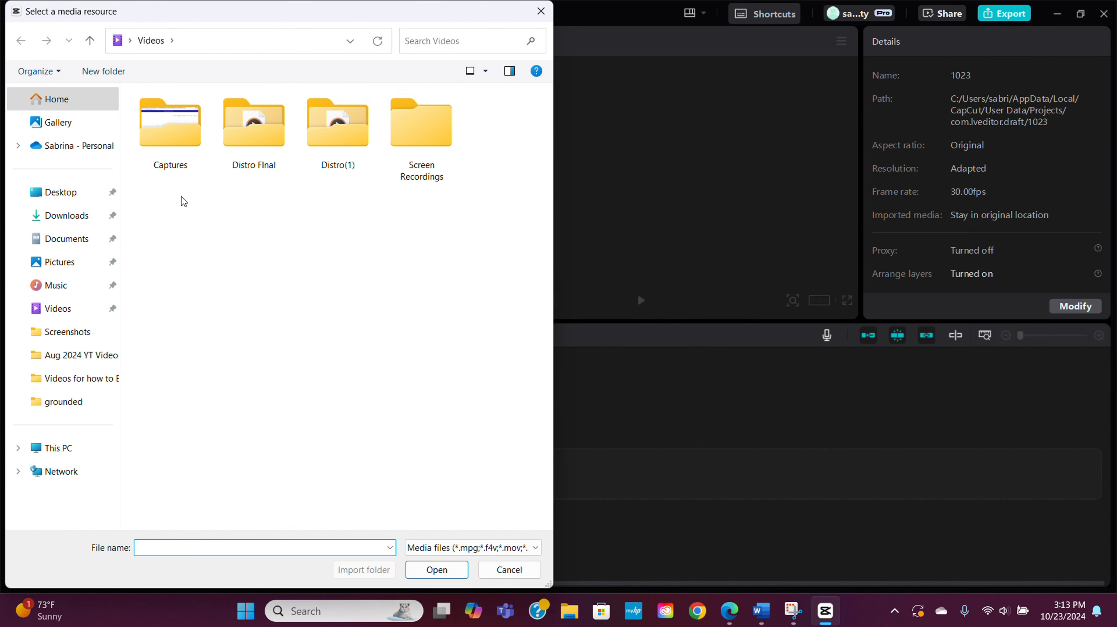
click(77, 214)
click(154, 179)
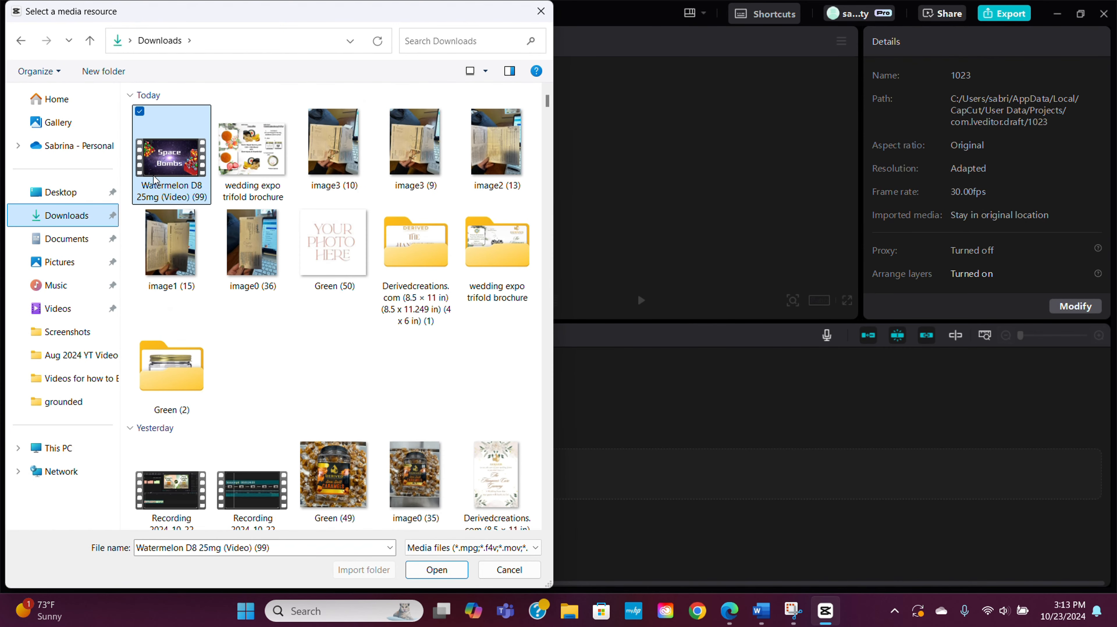
click(445, 569)
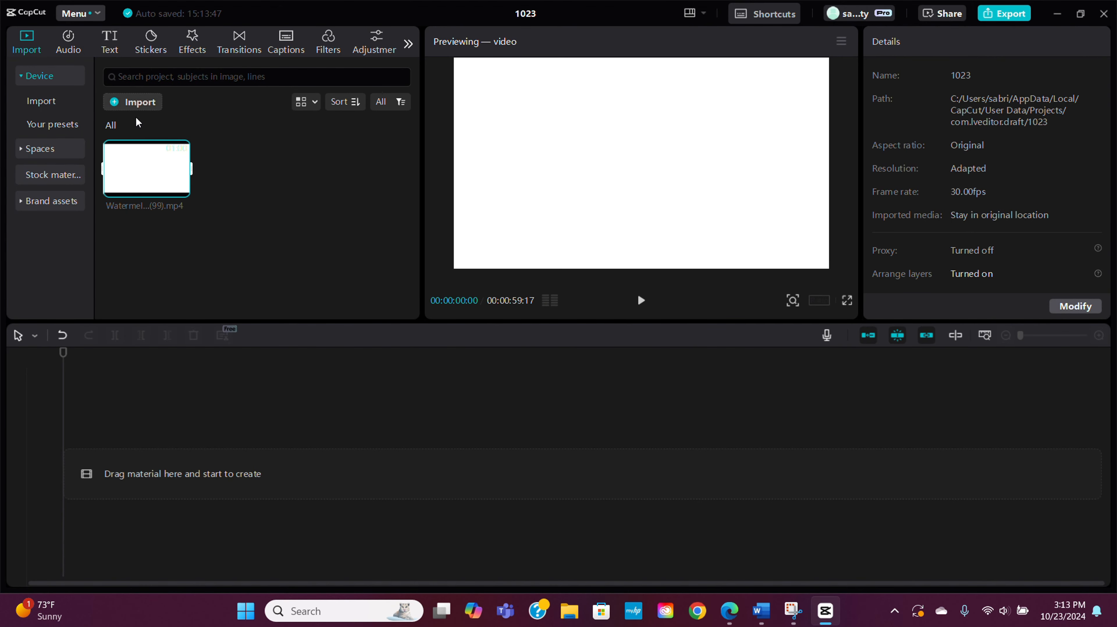
Place the imported Space Bombs video at the start of the timeline and play it
drag(143, 174, 139, 471)
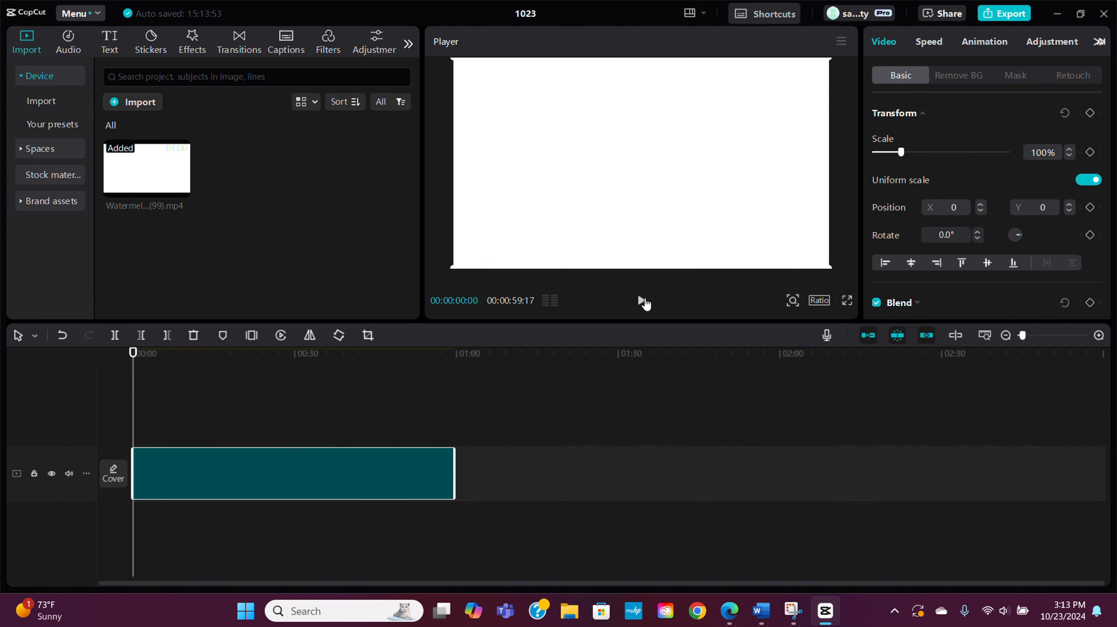
click(639, 303)
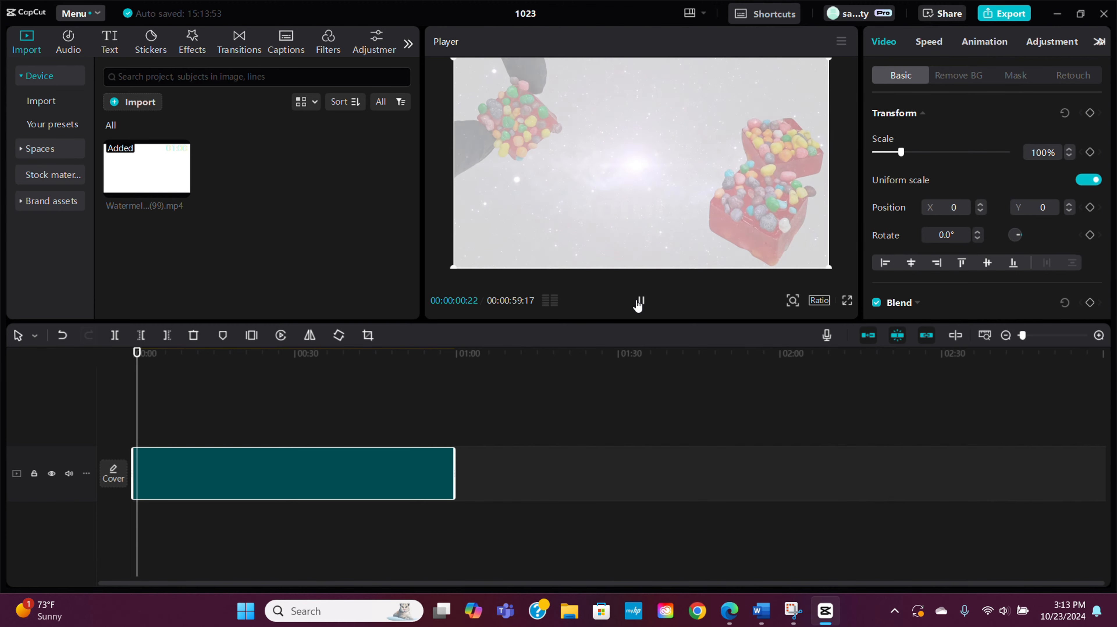